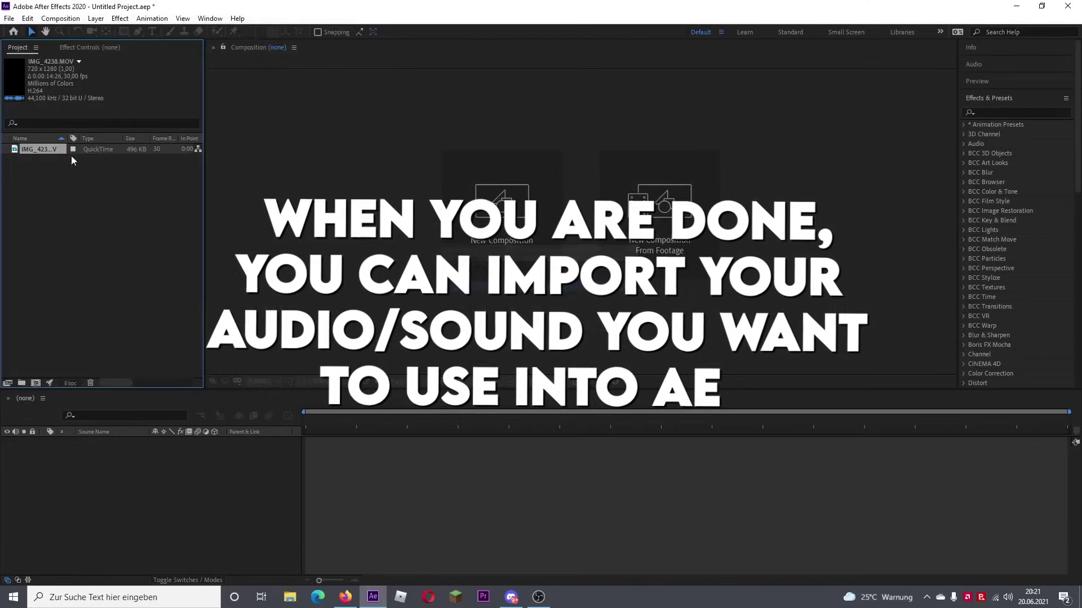
Step: Create a composition from the IMG_4238.MOV footage and play it back to hear the beats
{"action": "left_click_drag", "start_coordinate": [71, 157], "coordinate": [110, 477]}
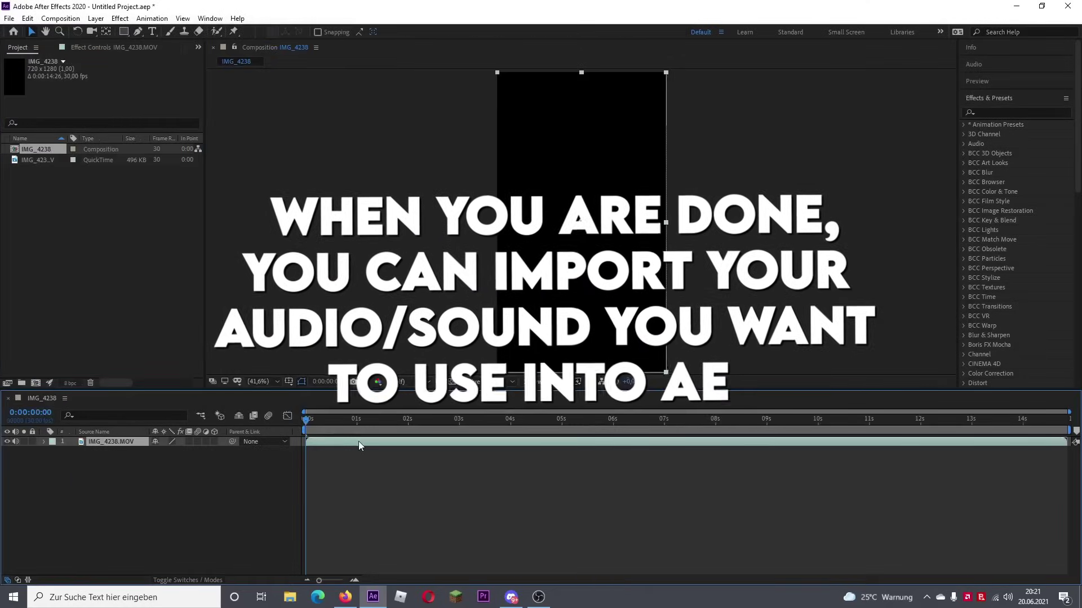
{"action": "key", "text": "space"}
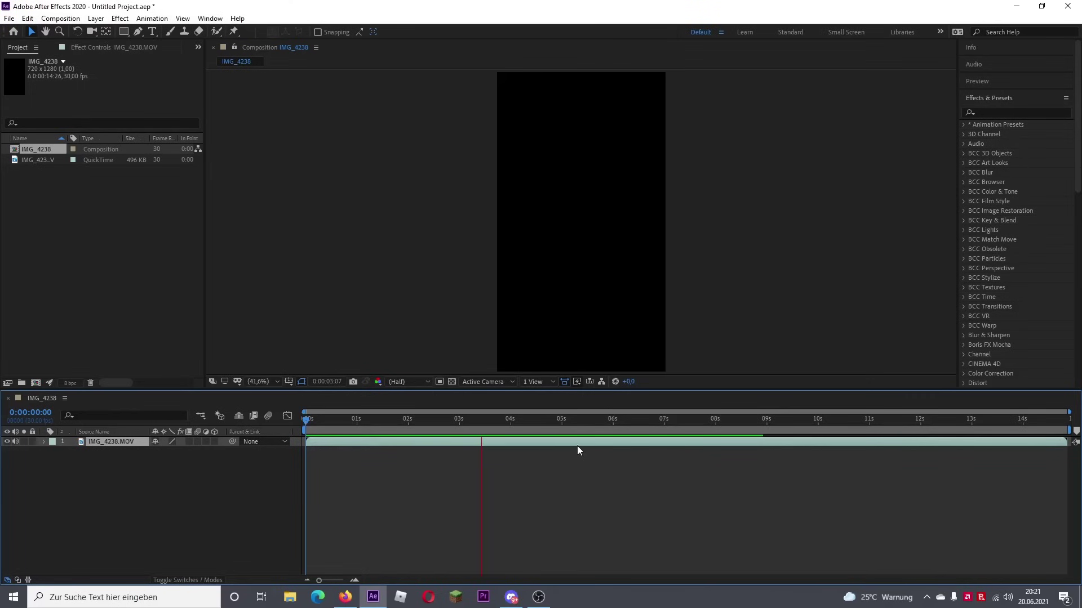
Step: Add numbered composition markers 1 to 6 on the beats, starting at 0:00:05:19
{"action": "left_click", "coordinate": [595, 420]}
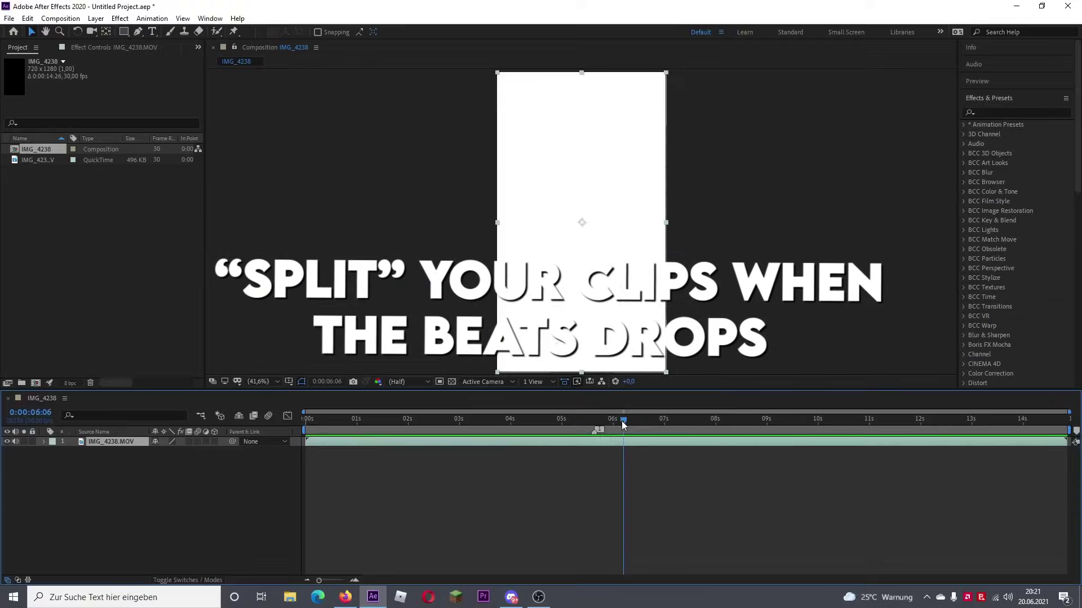
{"action": "key", "text": "KP_Multiply"}
{"action": "key", "text": "space"}
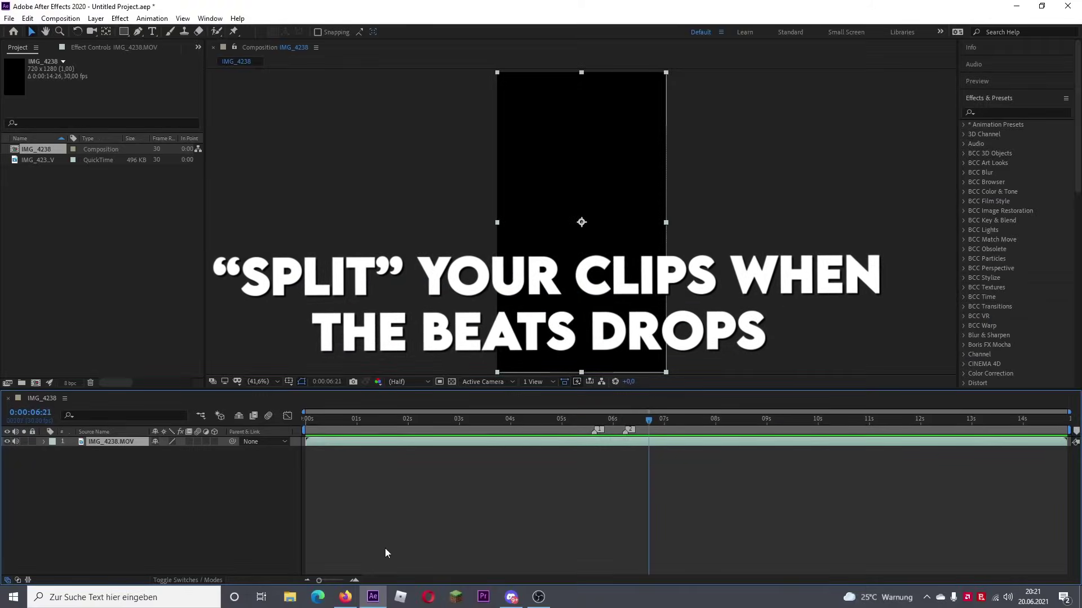
{"action": "key", "text": "space"}
{"action": "key", "text": "equal"}
{"action": "left_click_drag", "start_coordinate": [747, 424], "coordinate": [754, 423]}
{"action": "key", "text": "shift+4"}
{"action": "left_click", "coordinate": [816, 421]}
{"action": "key", "text": "shift+5"}
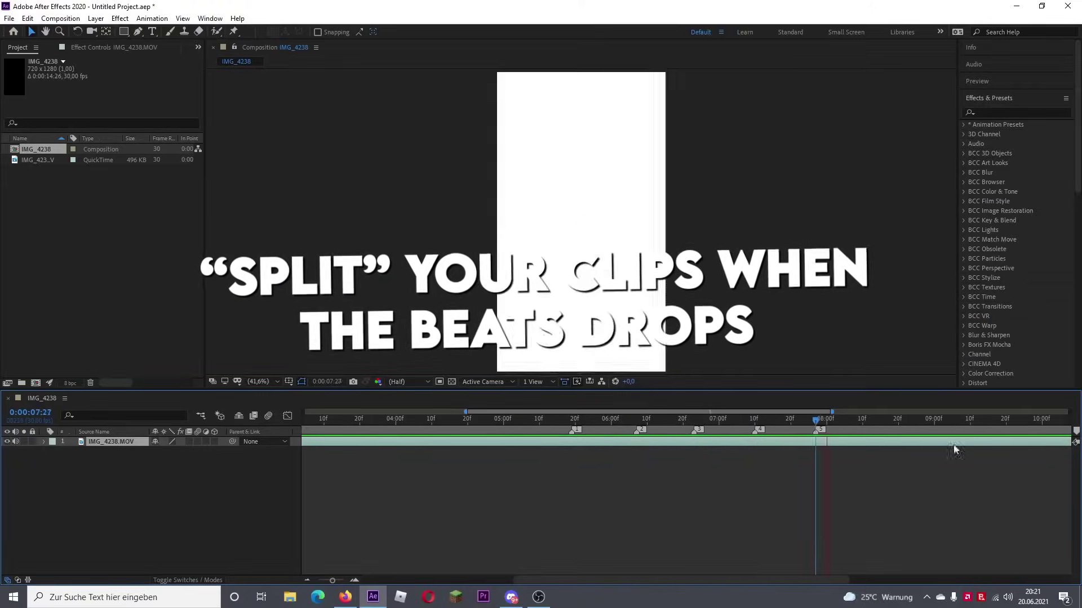
{"action": "left_click", "coordinate": [874, 422]}
{"action": "key", "text": "shift+6"}
Step: Continue marking the remaining beats with composition markers 7 to 16, up to about 14 seconds
{"action": "left_click_drag", "start_coordinate": [874, 422], "coordinate": [932, 424]}
{"action": "left_click_drag", "start_coordinate": [725, 581], "coordinate": [945, 582]}
{"action": "left_click", "coordinate": [493, 423]}
{"action": "key", "text": "shift+8"}
{"action": "key", "text": "space"}
{"action": "left_click", "coordinate": [557, 422]}
{"action": "key", "text": "shift+9"}
{"action": "left_click", "coordinate": [621, 420]}
{"action": "key", "text": "space"}
{"action": "left_click", "coordinate": [626, 420]}
{"action": "key", "text": "KP_Multiply"}
{"action": "left_click_drag", "start_coordinate": [625, 420], "coordinate": [804, 422]}
{"action": "key", "text": "KP_Multiply"}
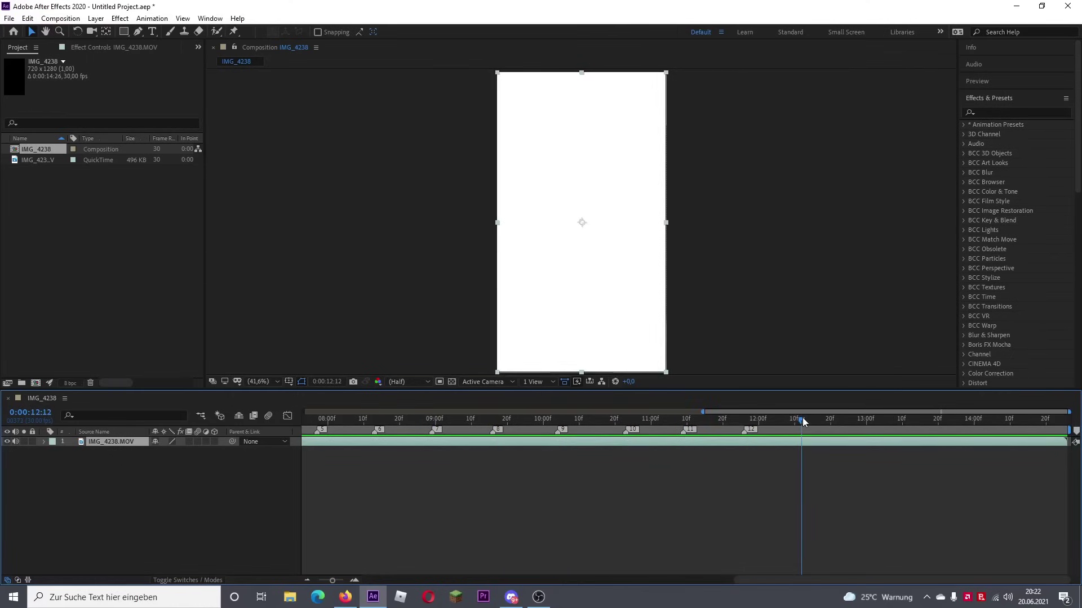
{"action": "left_click", "coordinate": [866, 427]}
{"action": "key", "text": "KP_Multiply"}
{"action": "left_click_drag", "start_coordinate": [922, 423], "coordinate": [987, 424]}
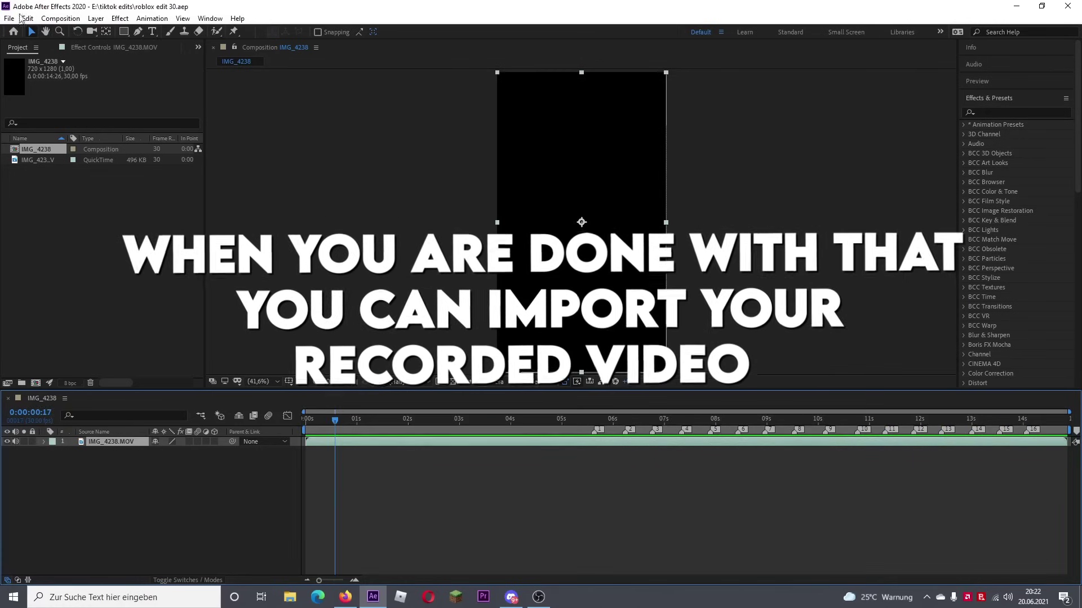
{"action": "left_click", "coordinate": [9, 18]}
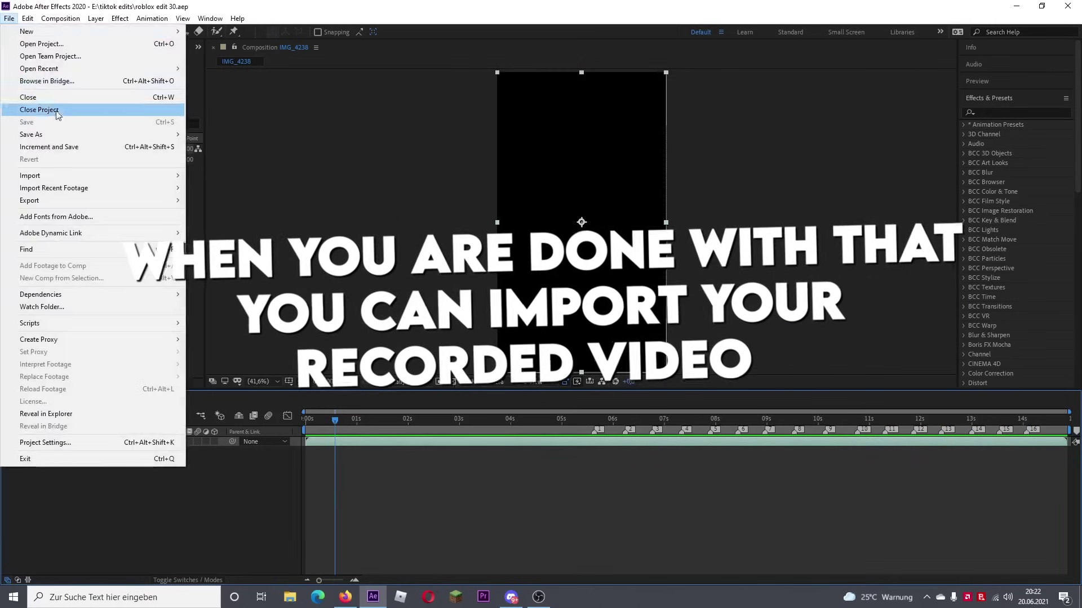
{"action": "mouse_move", "coordinate": [76, 177]}
{"action": "left_click", "coordinate": [222, 175]}
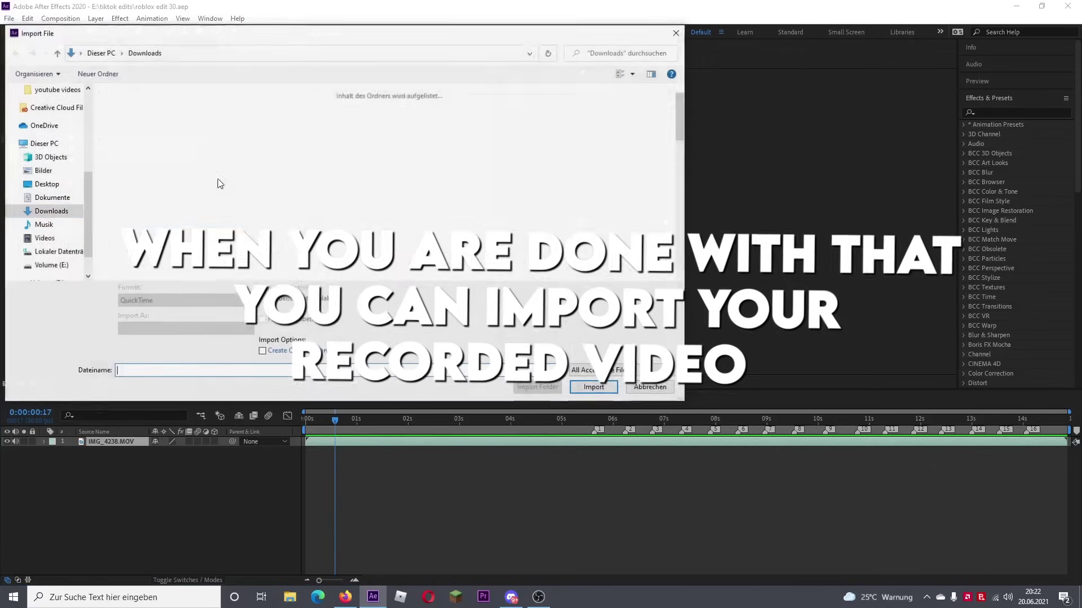
{"action": "scroll", "coordinate": [50, 201], "scroll_direction": "up", "scroll_amount": 3}
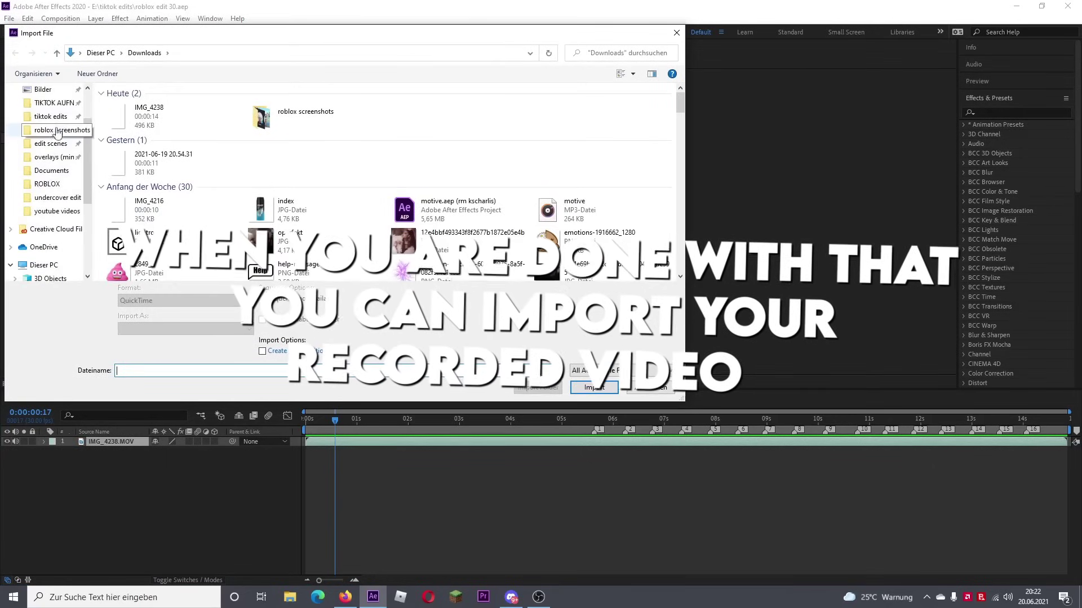
{"action": "left_click", "coordinate": [59, 103]}
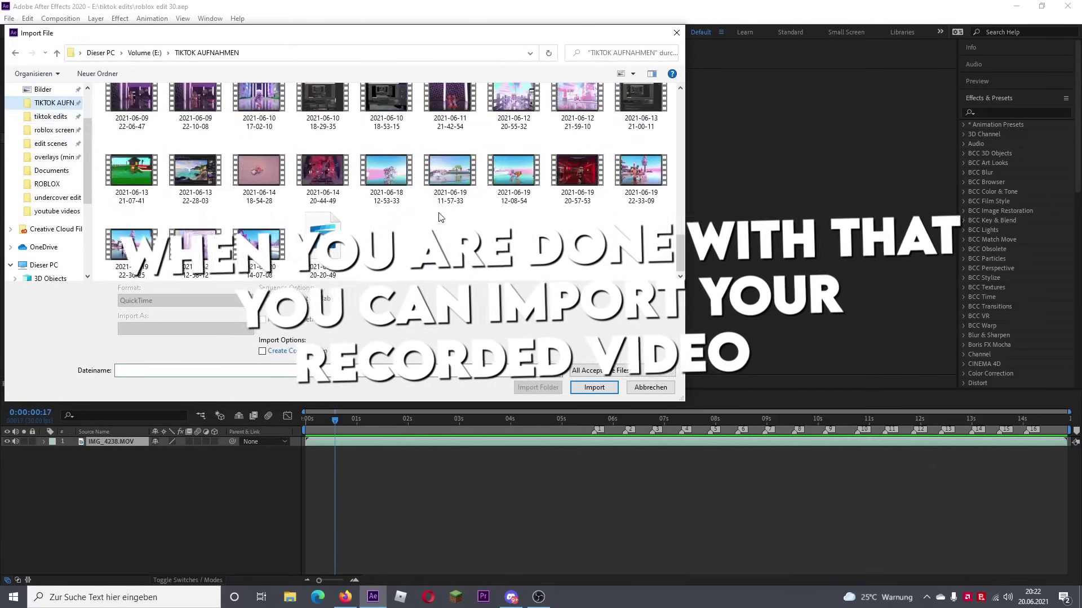
{"action": "left_click", "coordinate": [603, 388]}
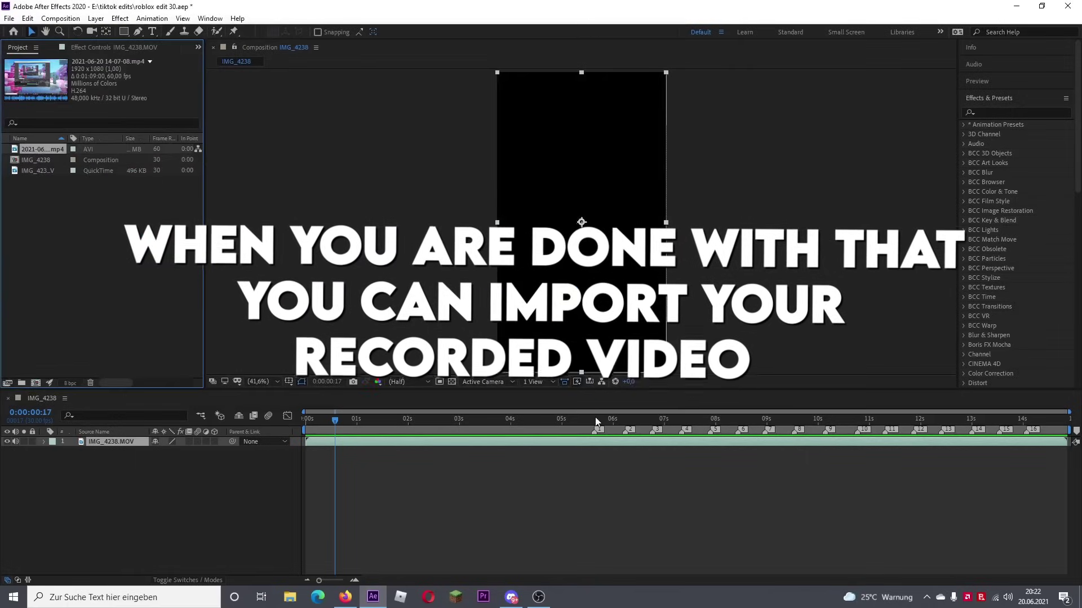
Step: Place the recorded video above the IMG_4238.MOV layer and slide it in time so the wanted moment falls on the first beat marker
{"action": "left_click", "coordinate": [595, 418]}
{"action": "left_click_drag", "start_coordinate": [60, 151], "coordinate": [307, 442]}
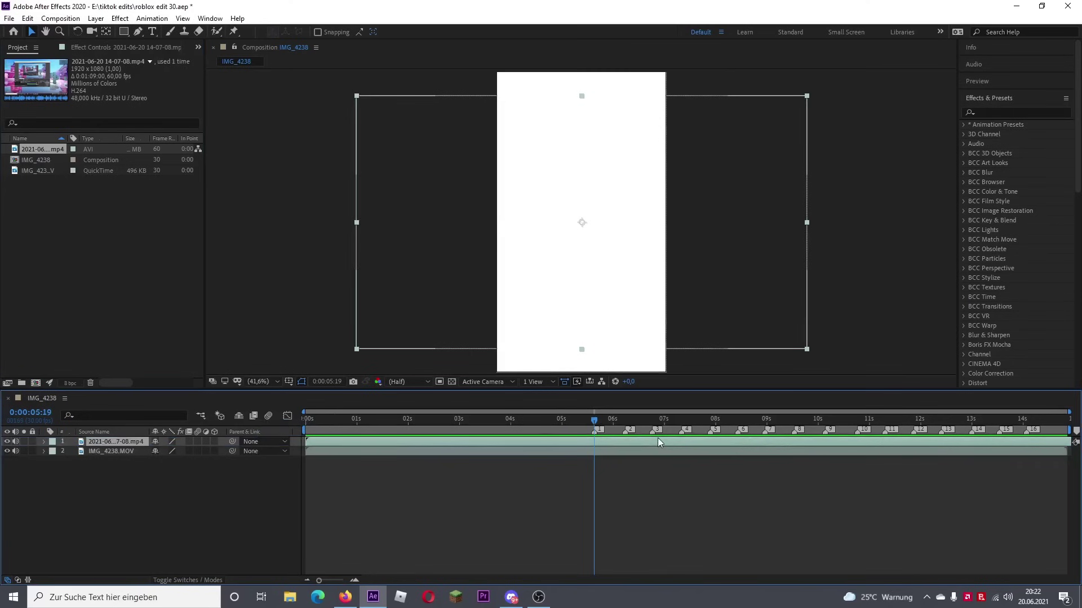
{"action": "left_click_drag", "start_coordinate": [620, 448], "coordinate": [459, 451]}
{"action": "left_click", "coordinate": [560, 452]}
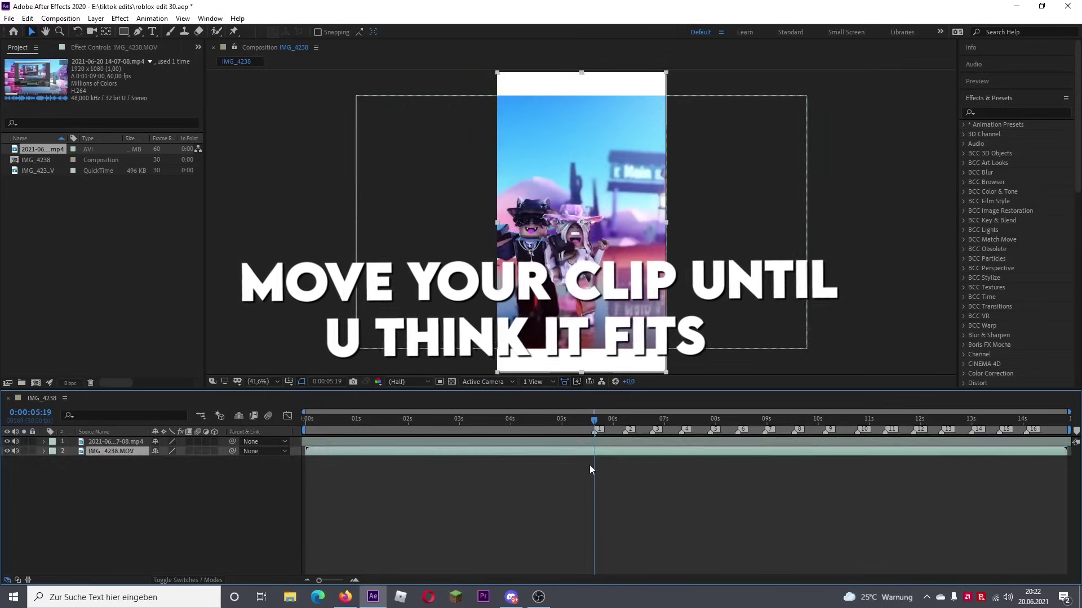
Step: Resize the IMG_4238 composition to 576 px wide and 1027 px high
{"action": "left_click", "coordinate": [61, 18]}
{"action": "left_click", "coordinate": [73, 45]}
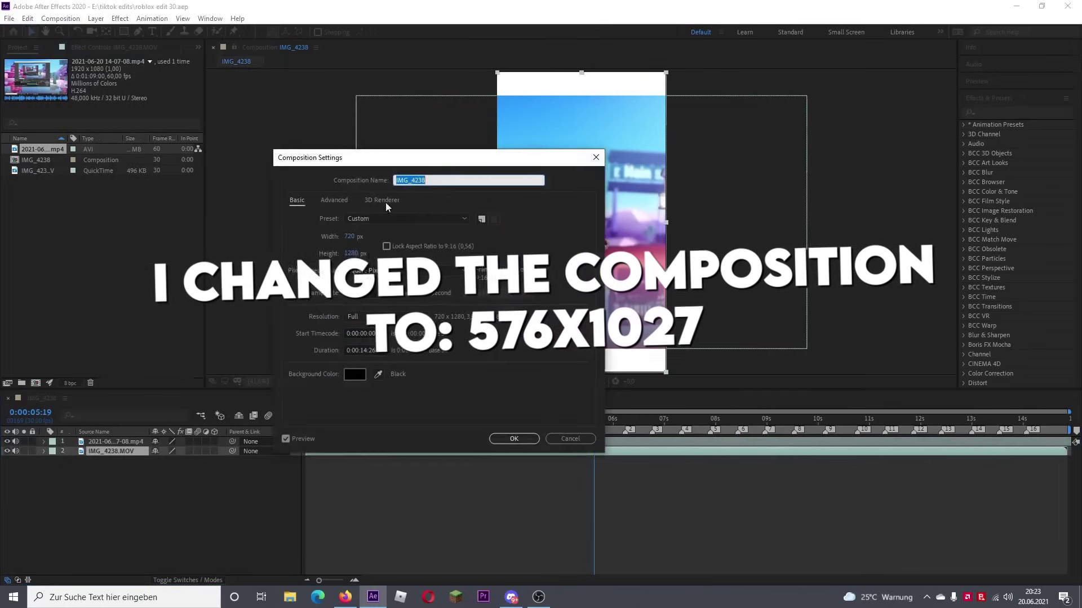
{"action": "type", "text": "576"}
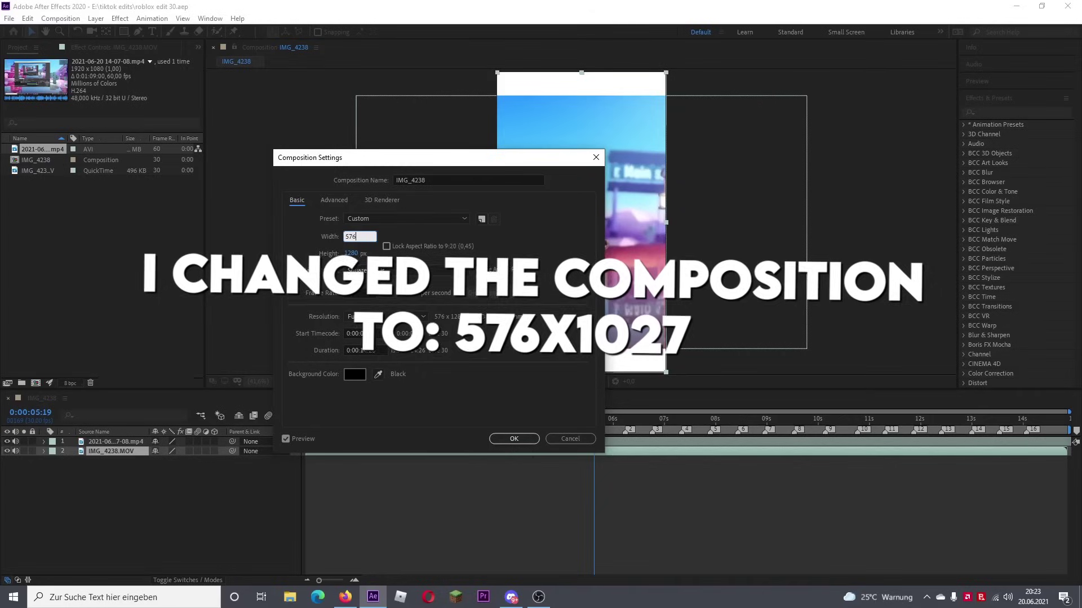
{"action": "left_click", "coordinate": [352, 252]}
{"action": "type", "text": "12"}
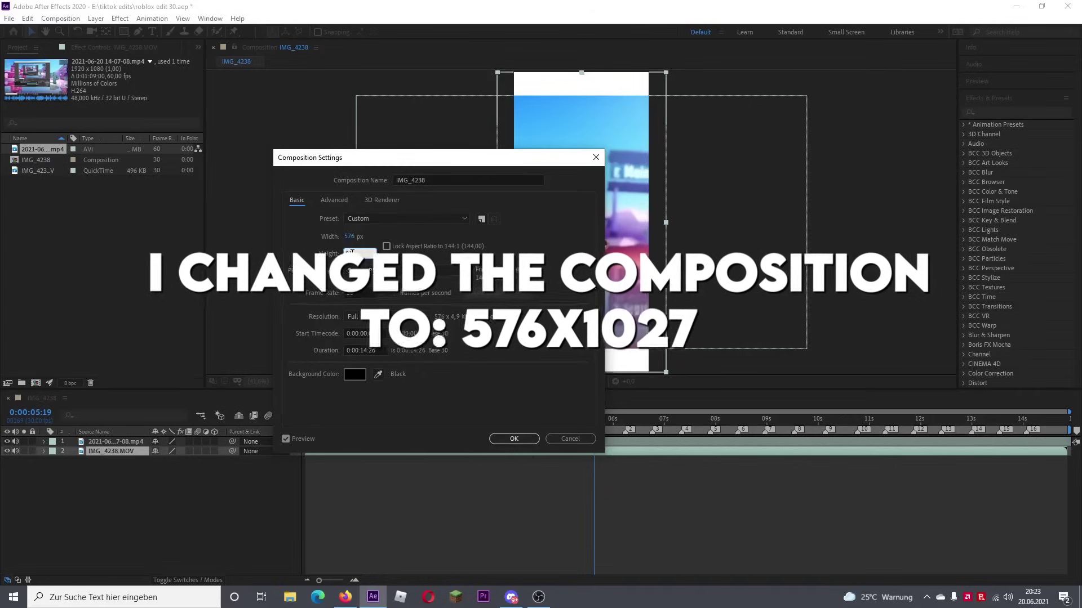
{"action": "type", "text": "7"}
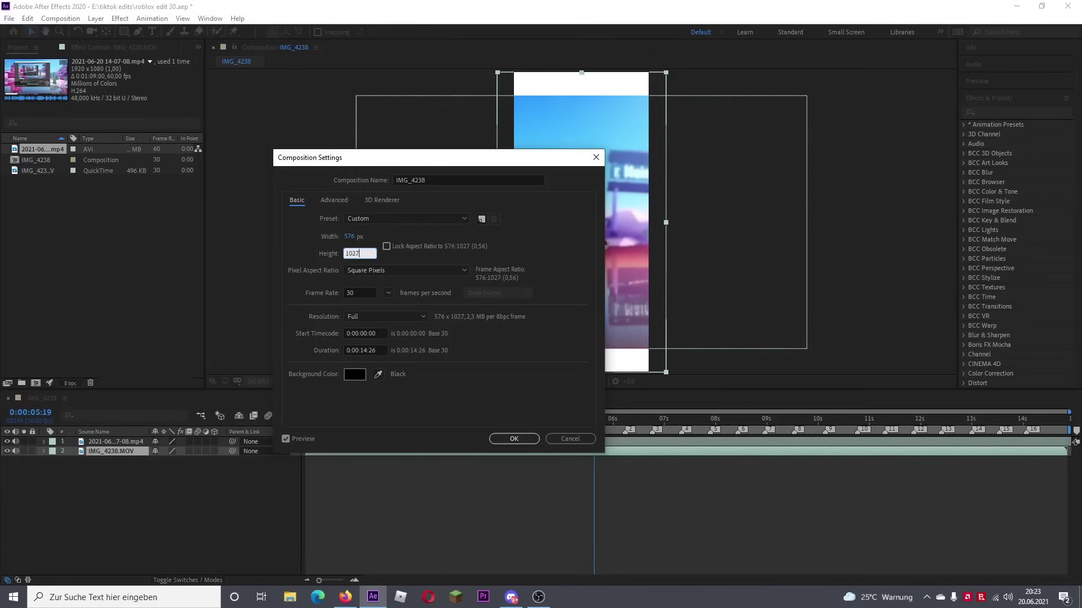
{"action": "key", "text": "Return"}
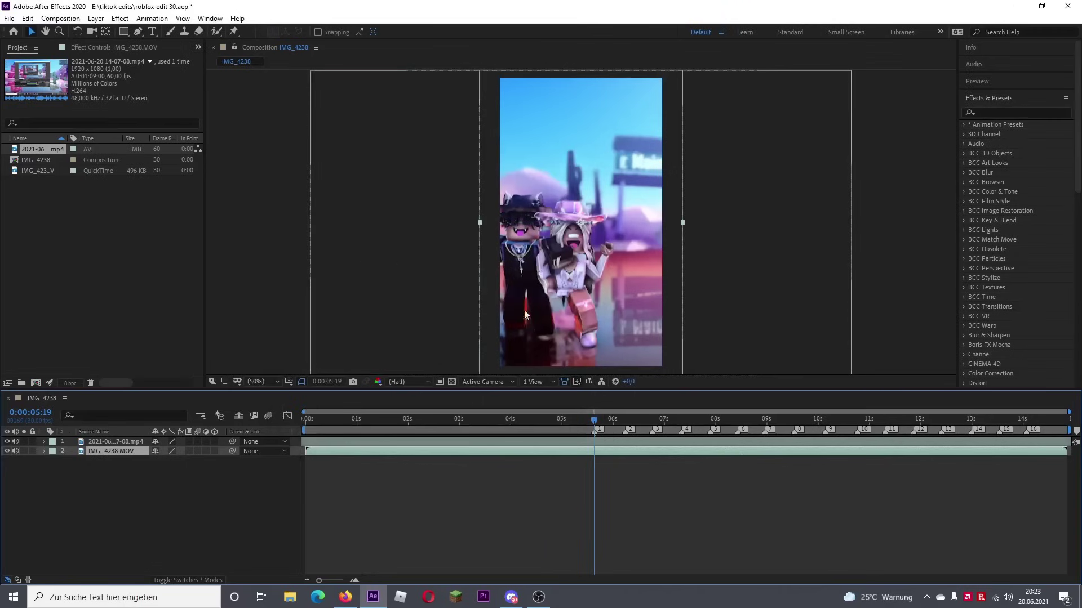
Step: Shift the recorded clip to position 312, 513.5 and pre-compose it under the default name
{"action": "left_click", "coordinate": [607, 441]}
{"action": "key", "text": "p"}
{"action": "right_click", "coordinate": [608, 440]}
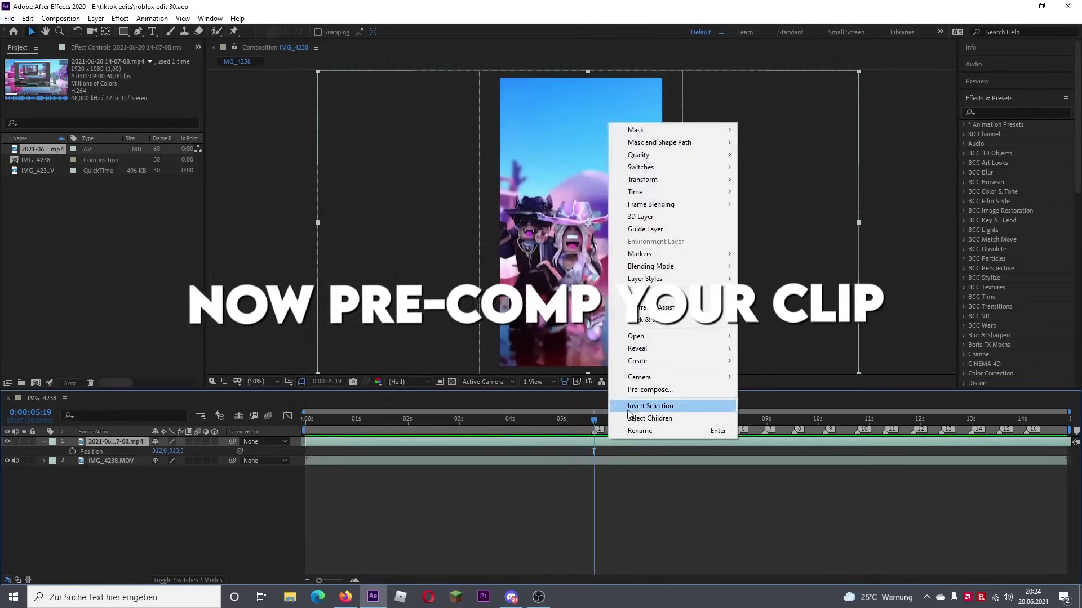
{"action": "left_click", "coordinate": [640, 390]}
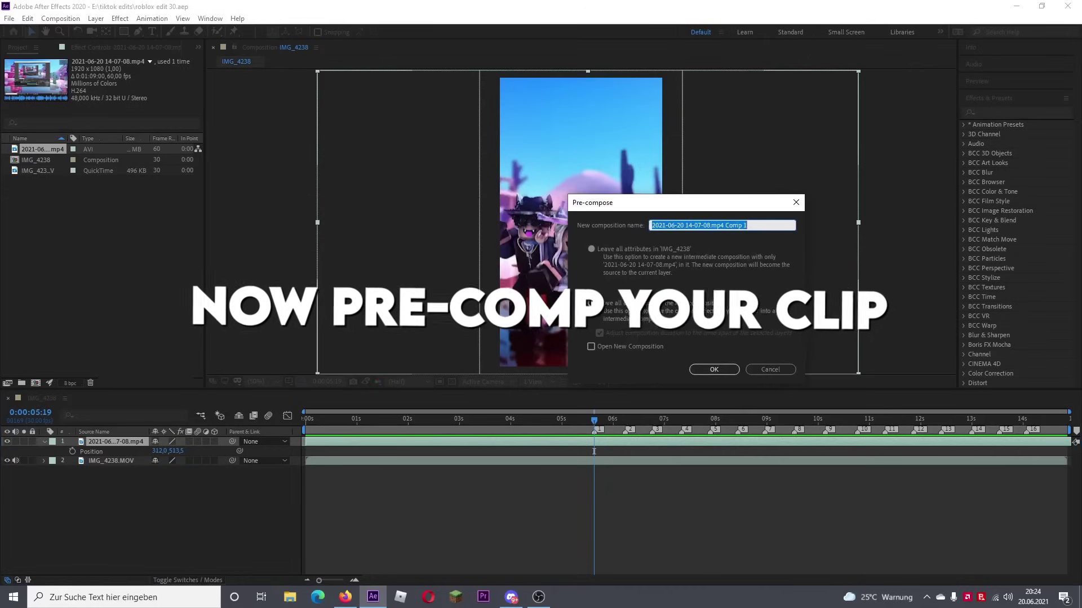
{"action": "left_click", "coordinate": [714, 370]}
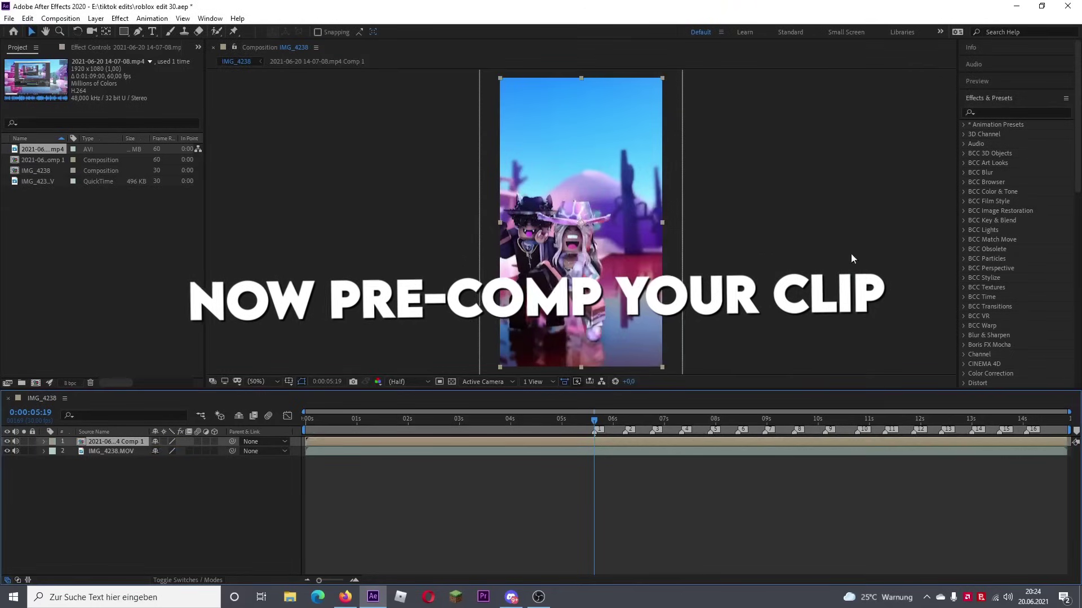
Step: Search the effects for "twixt" and apply Twixtor Pro to the pre-composed clip
{"action": "left_click", "coordinate": [984, 113]}
{"action": "type", "text": "twixt"}
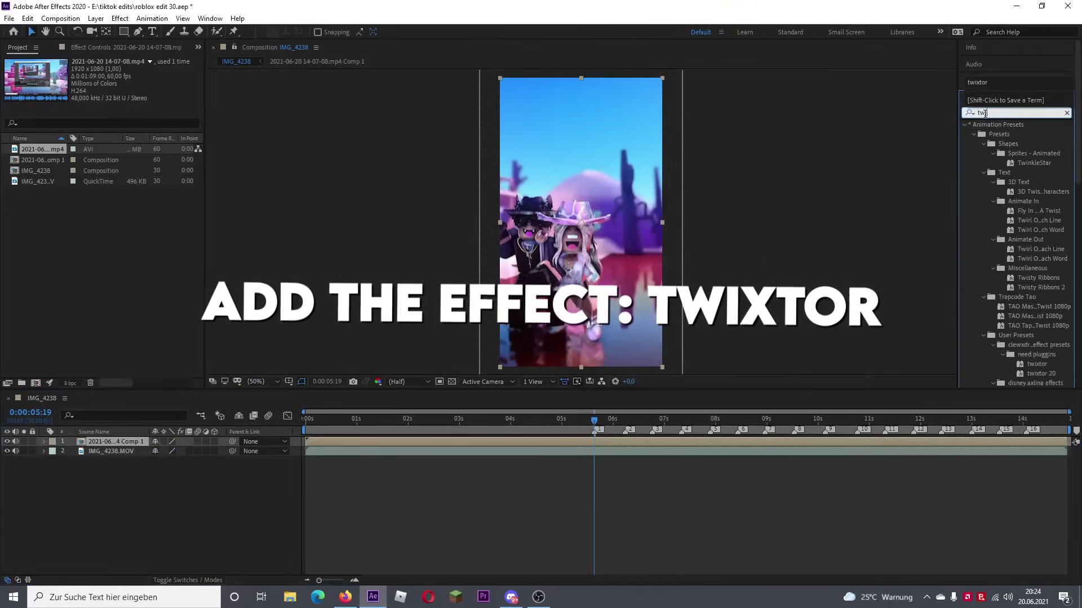
{"action": "left_click_drag", "start_coordinate": [1045, 201], "coordinate": [1013, 201]}
{"action": "left_click_drag", "start_coordinate": [1010, 297], "coordinate": [604, 441]}
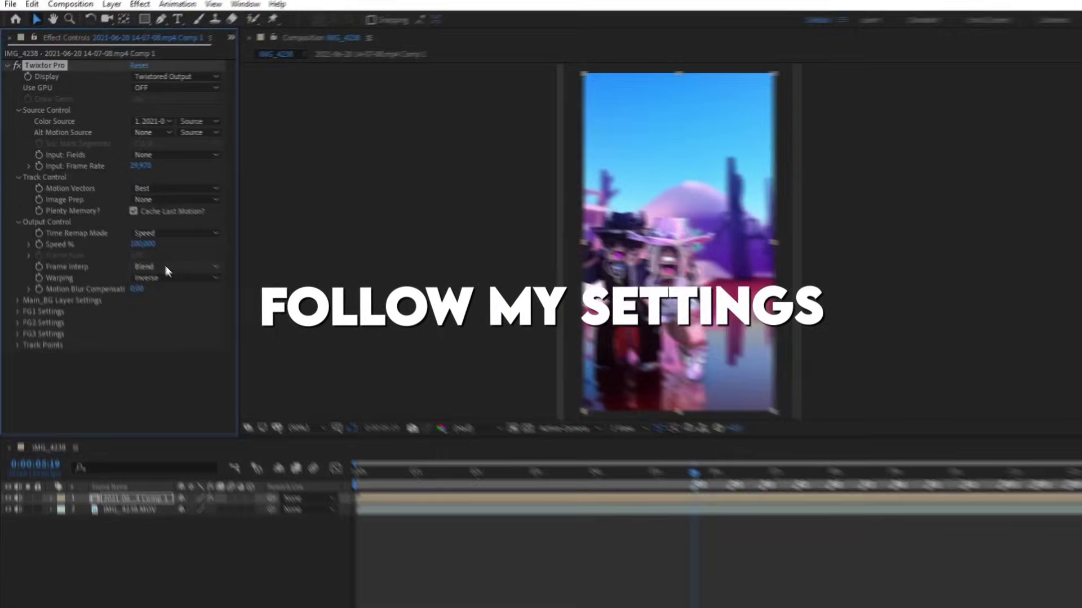
Step: Configure Twixtor Pro with Motion Weighted Blend frame interpolation, Inverse w/ Smart Blend warping, input frame rate 60 and Contrast/Edge Enhance image prep
{"action": "left_click", "coordinate": [151, 243]}
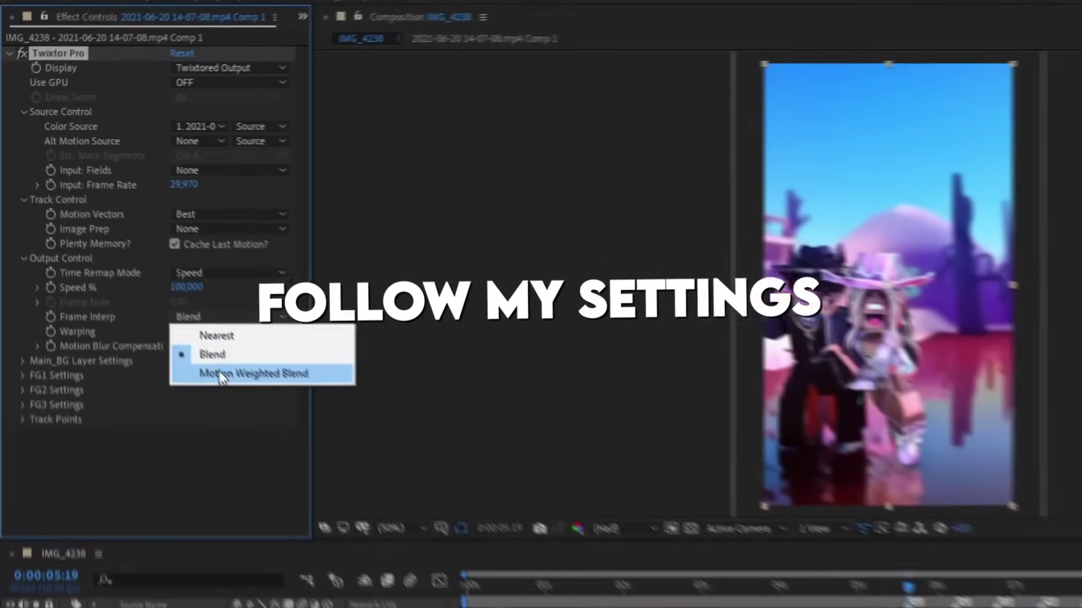
{"action": "left_click", "coordinate": [220, 374]}
{"action": "left_click", "coordinate": [219, 332]}
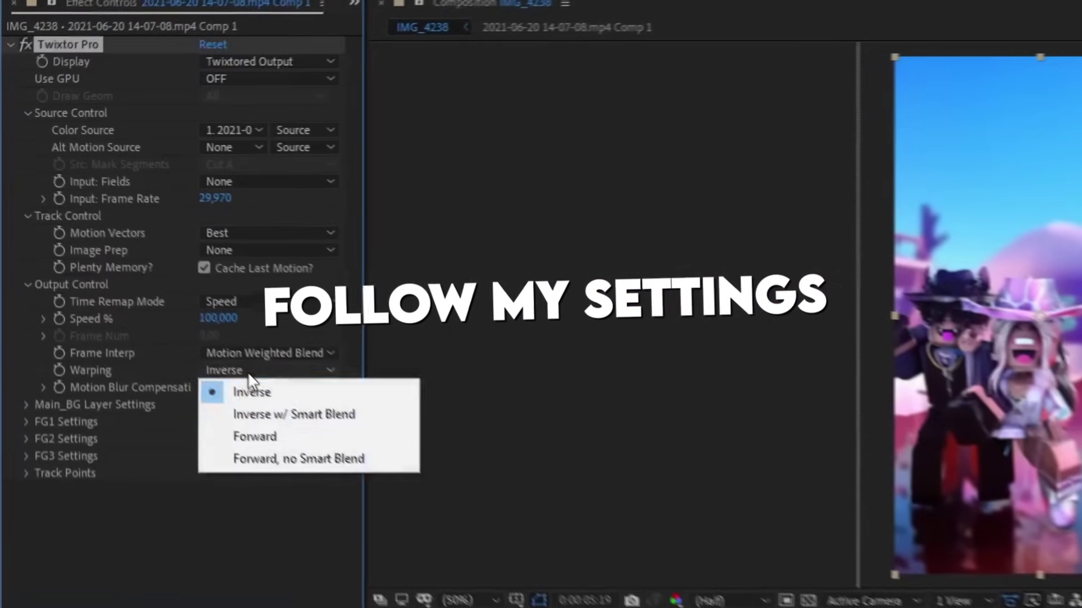
{"action": "left_click", "coordinate": [276, 434]}
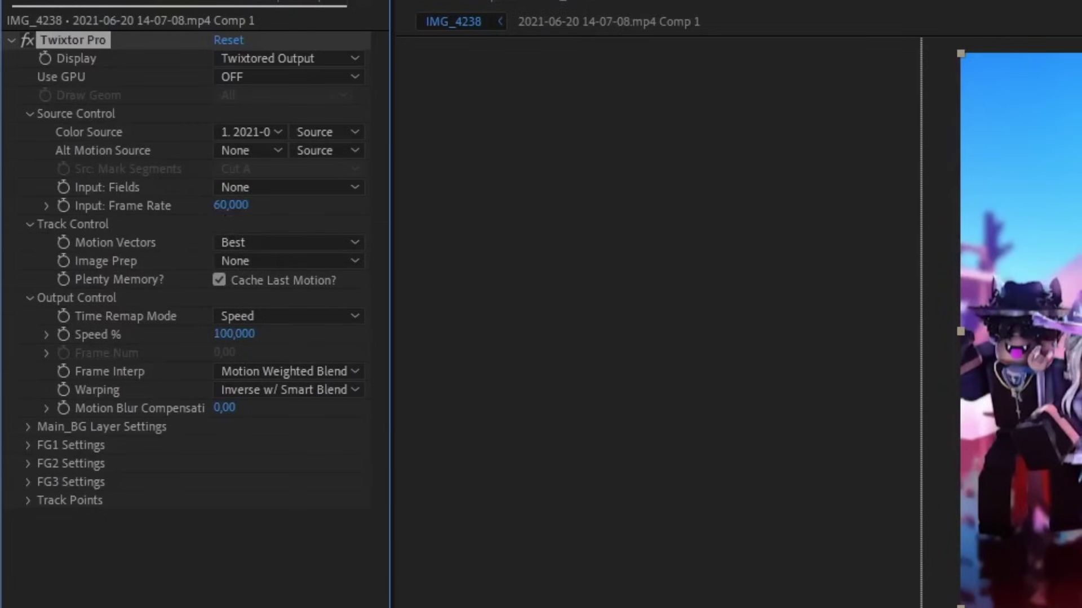
{"action": "left_click", "coordinate": [245, 261]}
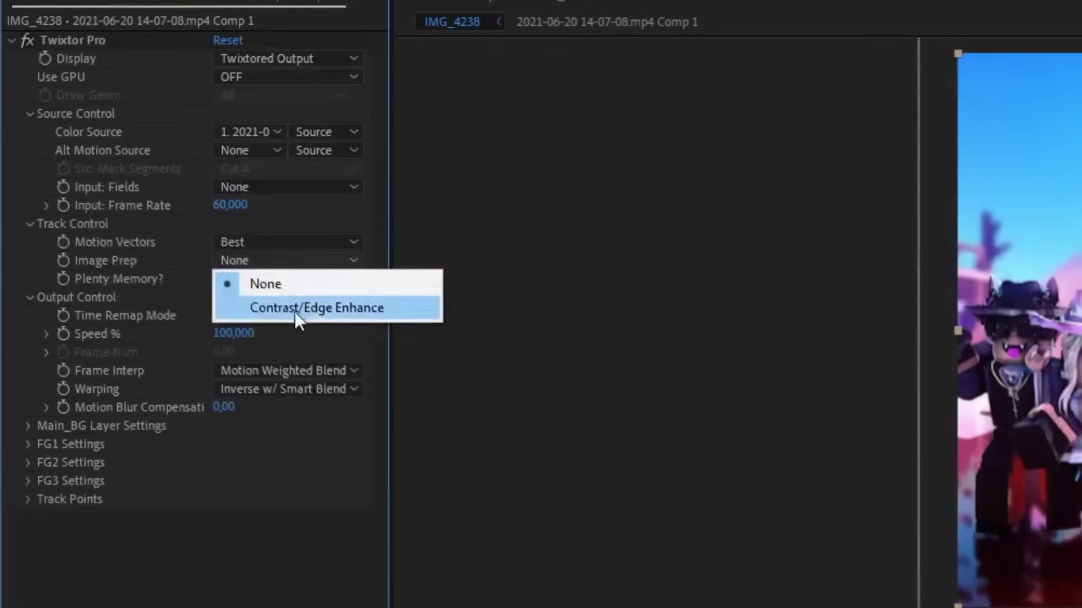
{"action": "left_click", "coordinate": [304, 307]}
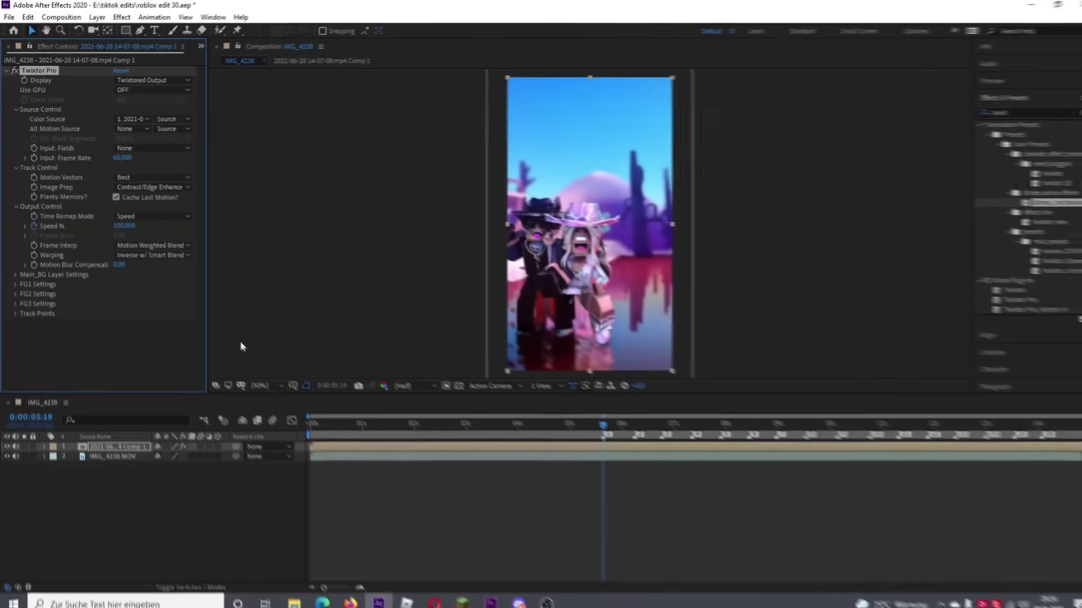
Step: Move the Twixtor Speed % keyframe about three frames before the first beat and add a 200 keyframe at 0:00:05:19
{"action": "key", "text": "u"}
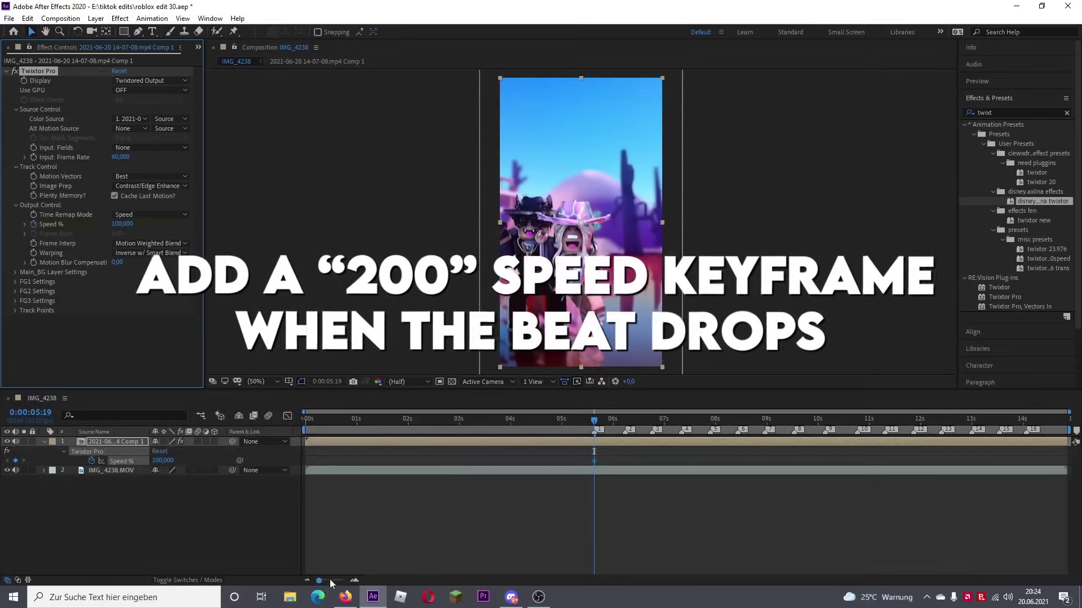
{"action": "left_click_drag", "start_coordinate": [324, 588], "coordinate": [335, 588]}
{"action": "left_click_drag", "start_coordinate": [686, 460], "coordinate": [678, 460]}
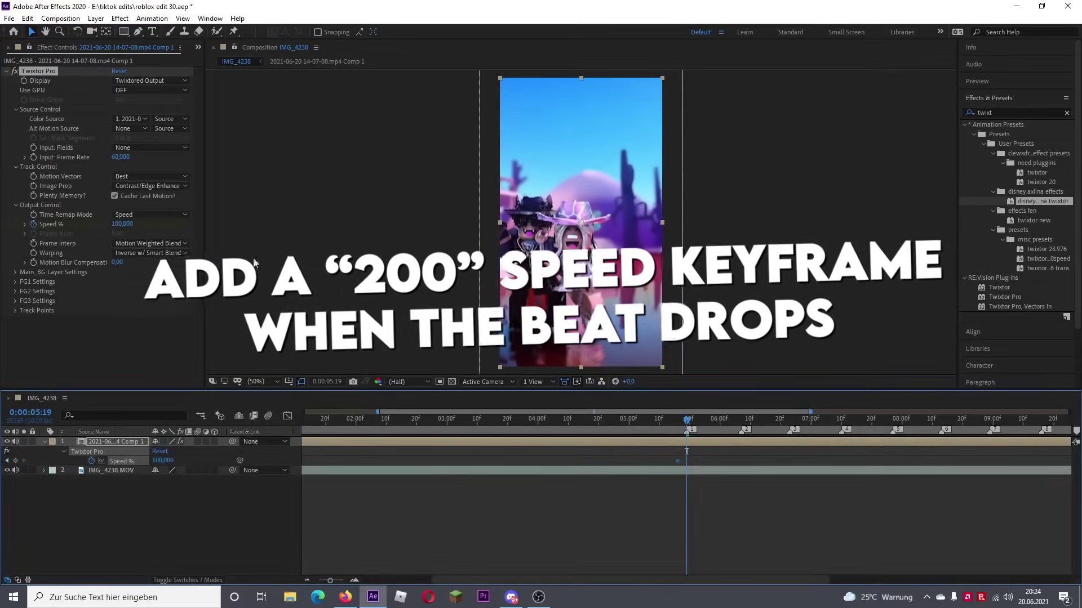
{"action": "left_click", "coordinate": [120, 225]}
{"action": "type", "text": "200"}
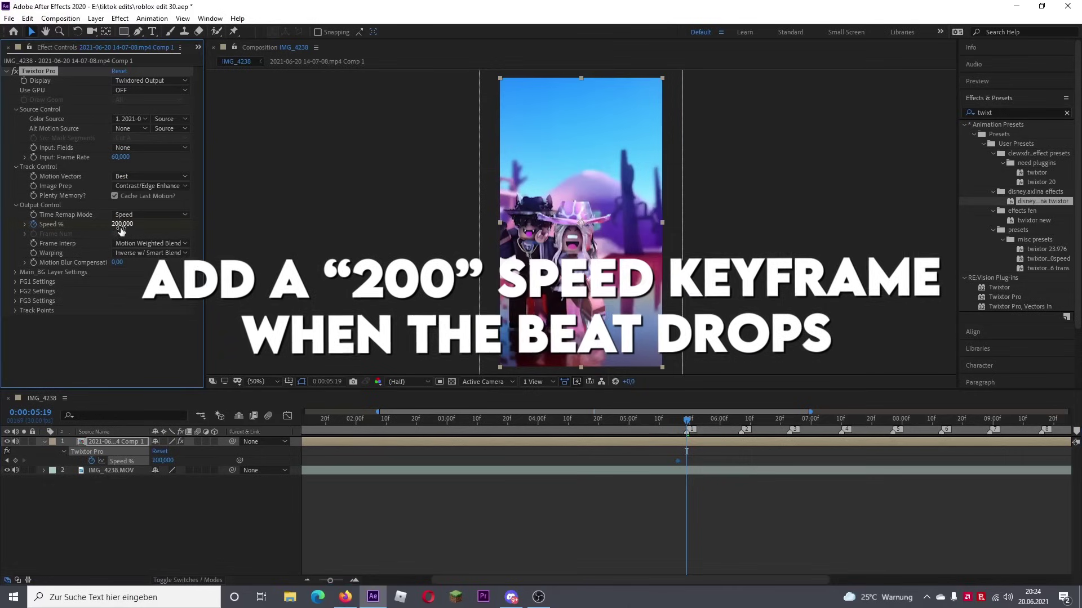
{"action": "key", "text": "Return"}
Step: Add Twixtor Speed % keyframes for the second beat: 200 at 0:00:06:07 and 35 at 0:00:06:04
{"action": "left_click", "coordinate": [741, 420]}
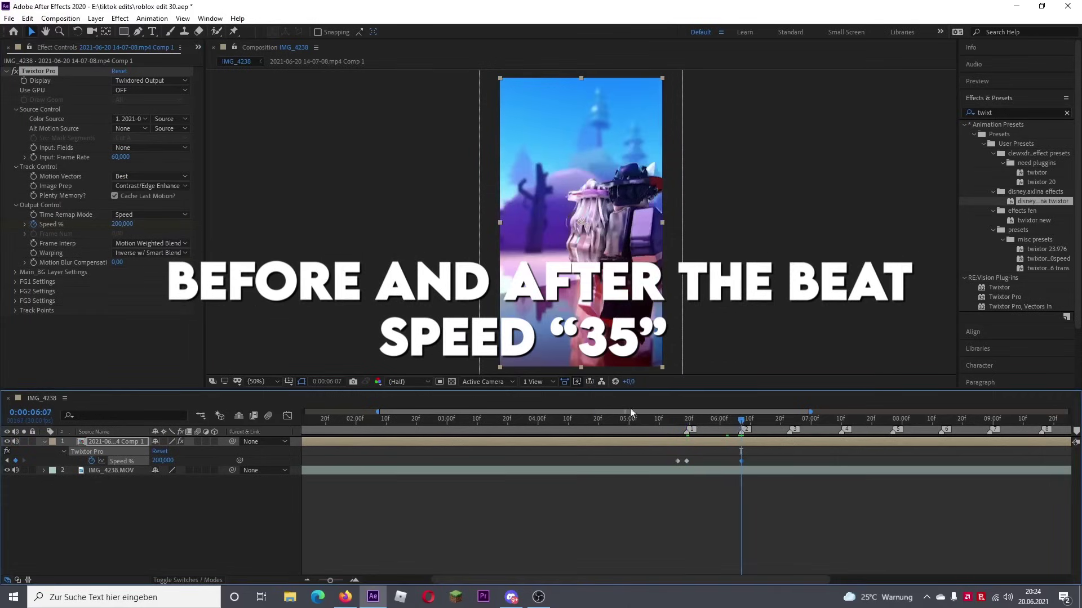
{"action": "left_click_drag", "start_coordinate": [741, 424], "coordinate": [733, 424]}
{"action": "left_click", "coordinate": [119, 224]}
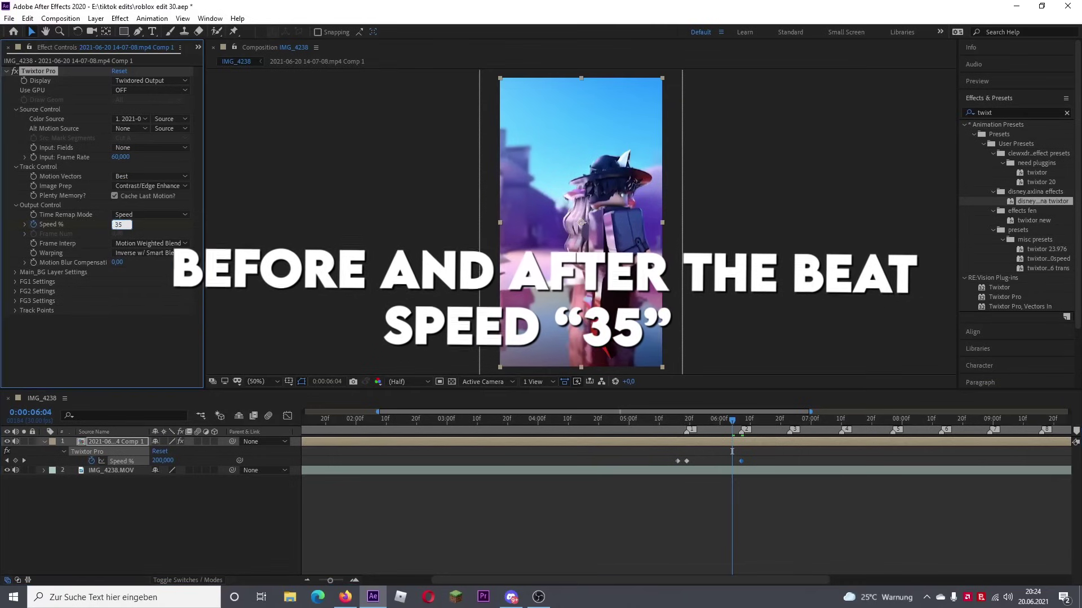
{"action": "key", "text": "Return"}
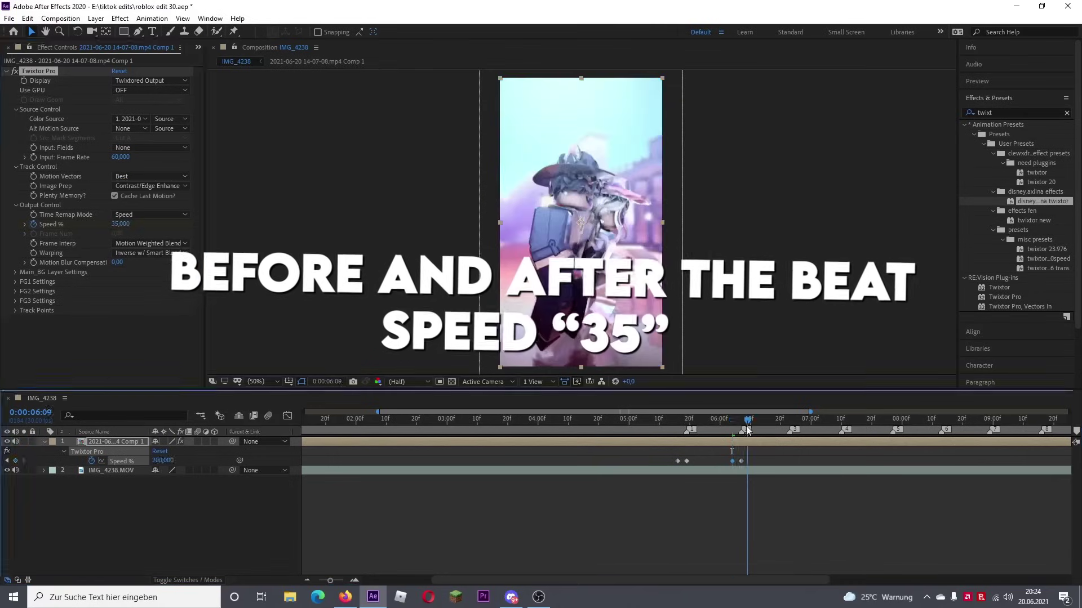
Step: Add a Twixtor Speed % keyframe of 35 at 0:00:06:10, just after the second beat, and save the project
{"action": "left_click_drag", "start_coordinate": [748, 431], "coordinate": [751, 431]}
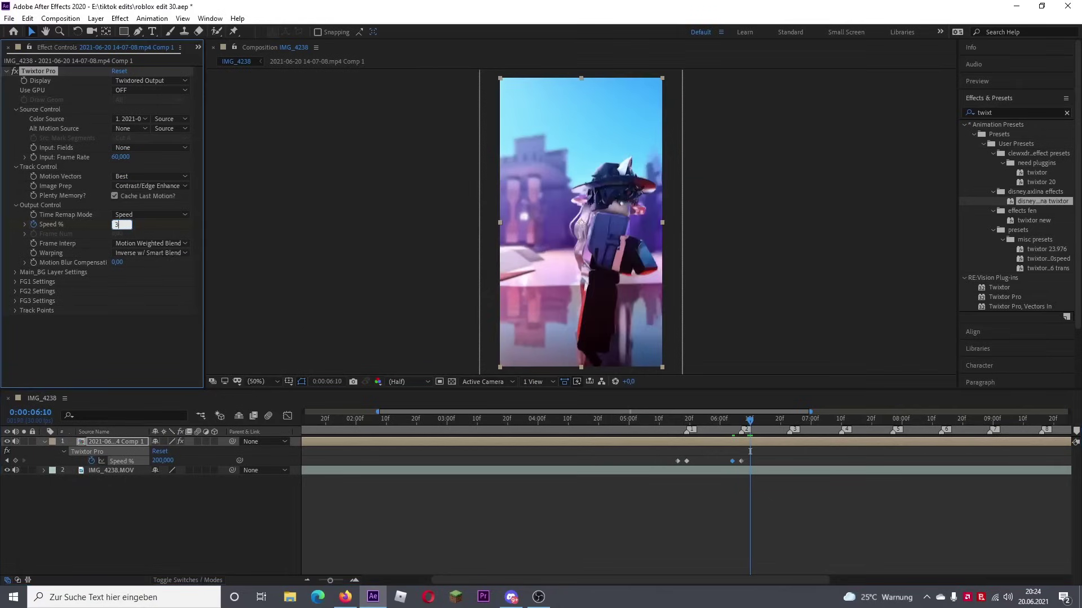
{"action": "left_click", "coordinate": [9, 18]}
{"action": "left_click", "coordinate": [34, 122]}
Step: Copy the second beat's three Speed % keyframes and paste them at the third beat (0:00:06:20), the fourth and the fifth (0:00:07:24)
{"action": "left_click_drag", "start_coordinate": [729, 458], "coordinate": [765, 465]}
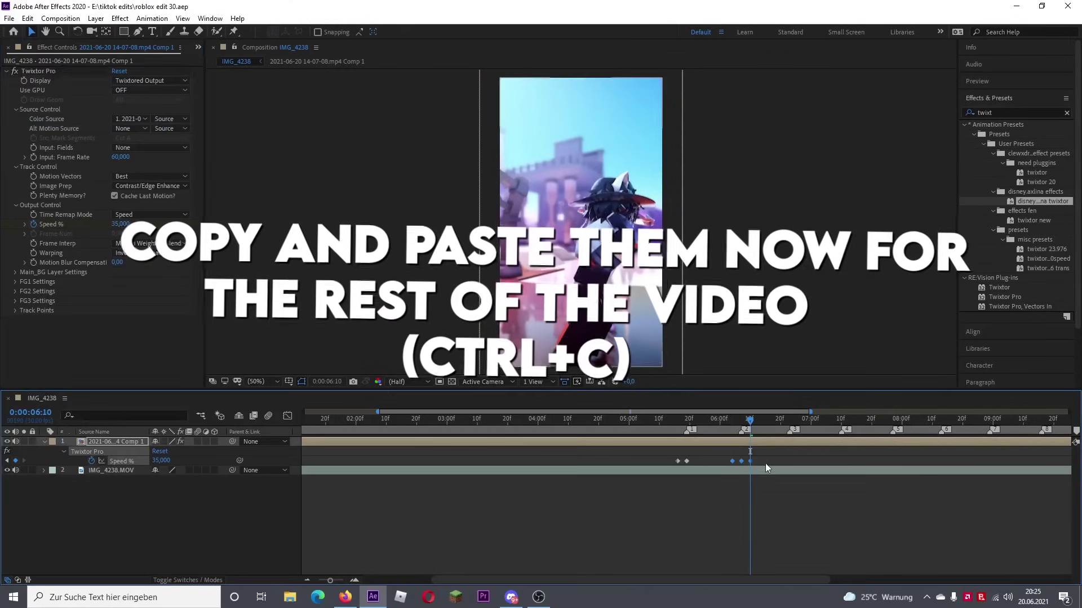
{"action": "left_click", "coordinate": [781, 421]}
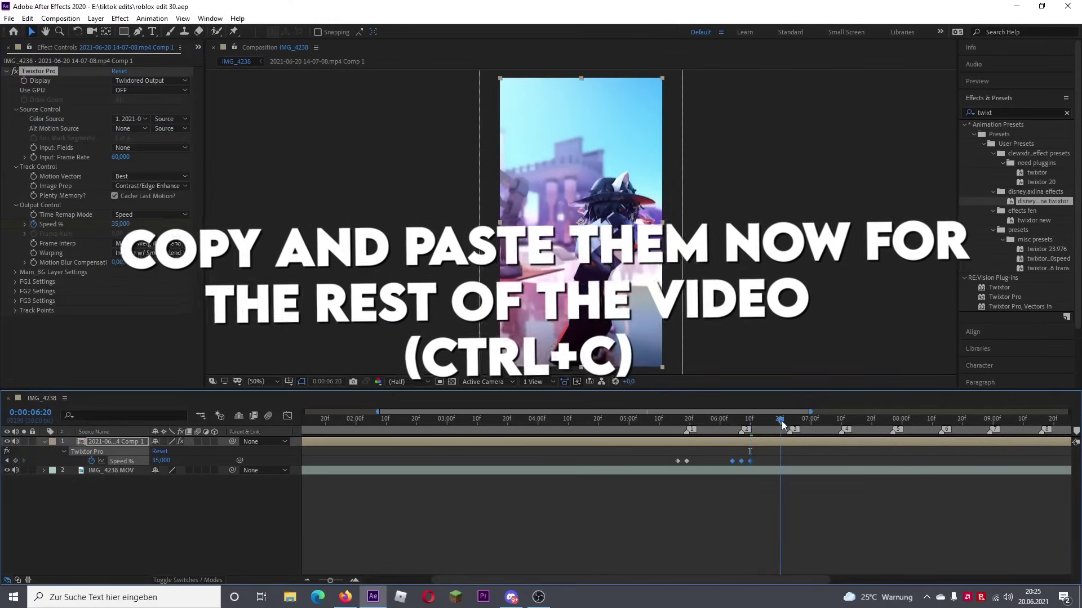
{"action": "key", "text": "ctrl+v"}
{"action": "left_click", "coordinate": [833, 422]}
{"action": "key", "text": "ctrl+v"}
{"action": "left_click", "coordinate": [882, 424]}
{"action": "key", "text": "ctrl+v"}
{"action": "left_click_drag", "start_coordinate": [664, 580], "coordinate": [761, 583]}
Step: Copy the Speed % keyframes from beats two to five across the remaining beats and nudge them into line with the markers
{"action": "left_click_drag", "start_coordinate": [532, 452], "coordinate": [763, 472]}
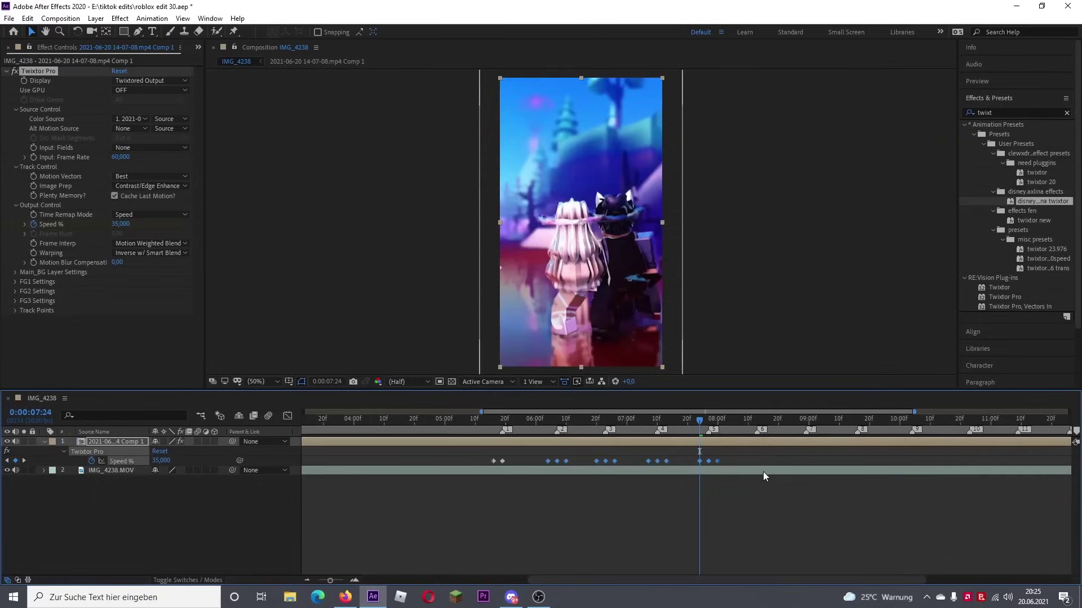
{"action": "left_click_drag", "start_coordinate": [751, 428], "coordinate": [749, 424]}
{"action": "left_click", "coordinate": [913, 422]}
{"action": "left_click_drag", "start_coordinate": [938, 453], "coordinate": [893, 469]}
{"action": "key", "text": "alt+Right"}
{"action": "left_click_drag", "start_coordinate": [874, 580], "coordinate": [1021, 579]}
{"action": "left_click", "coordinate": [689, 423]}
{"action": "key", "text": "Page_Up"}
{"action": "key", "text": "ctrl+v"}
{"action": "left_click_drag", "start_coordinate": [733, 424], "coordinate": [843, 424]}
{"action": "left_click_drag", "start_coordinate": [827, 459], "coordinate": [862, 462]}
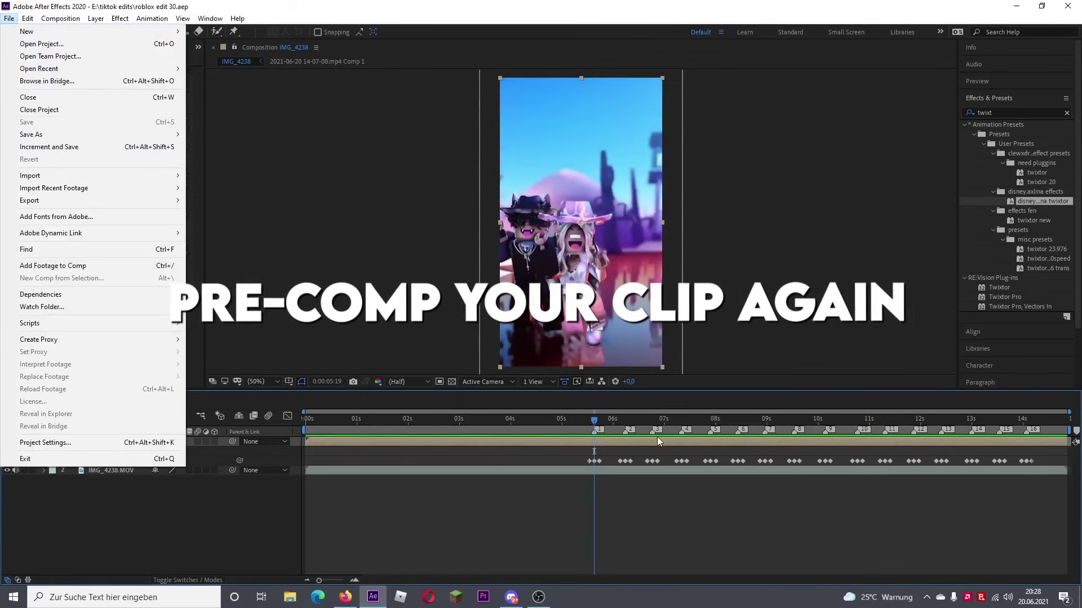
Step: Pre-compose the speed-keyframed clip again, moving all attributes and adjusting the composition duration to the layer's time span
{"action": "left_click", "coordinate": [656, 442]}
{"action": "right_click", "coordinate": [657, 443]}
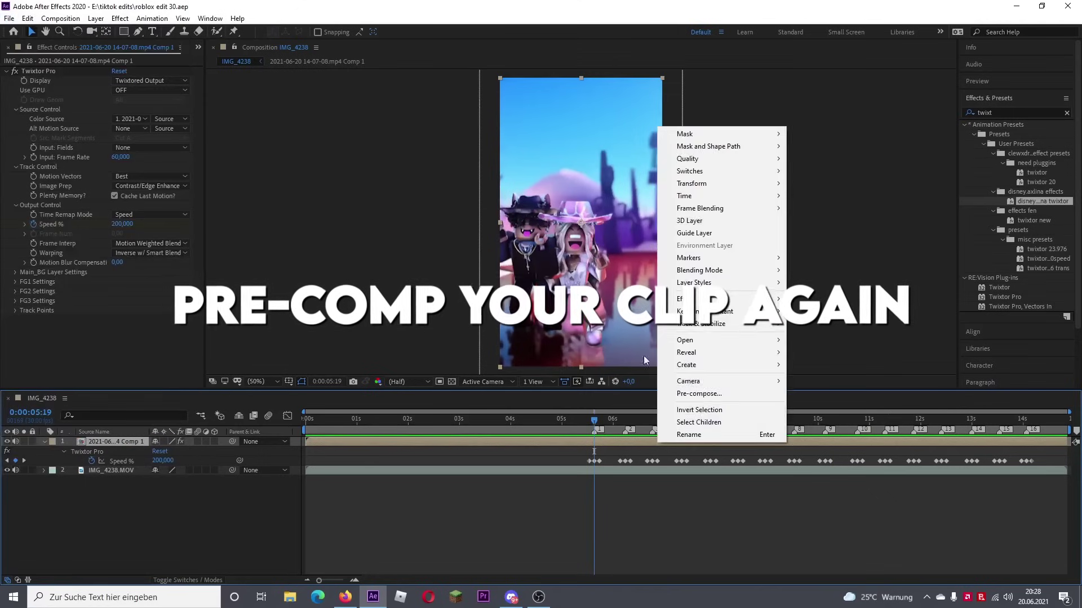
{"action": "left_click", "coordinate": [692, 394]}
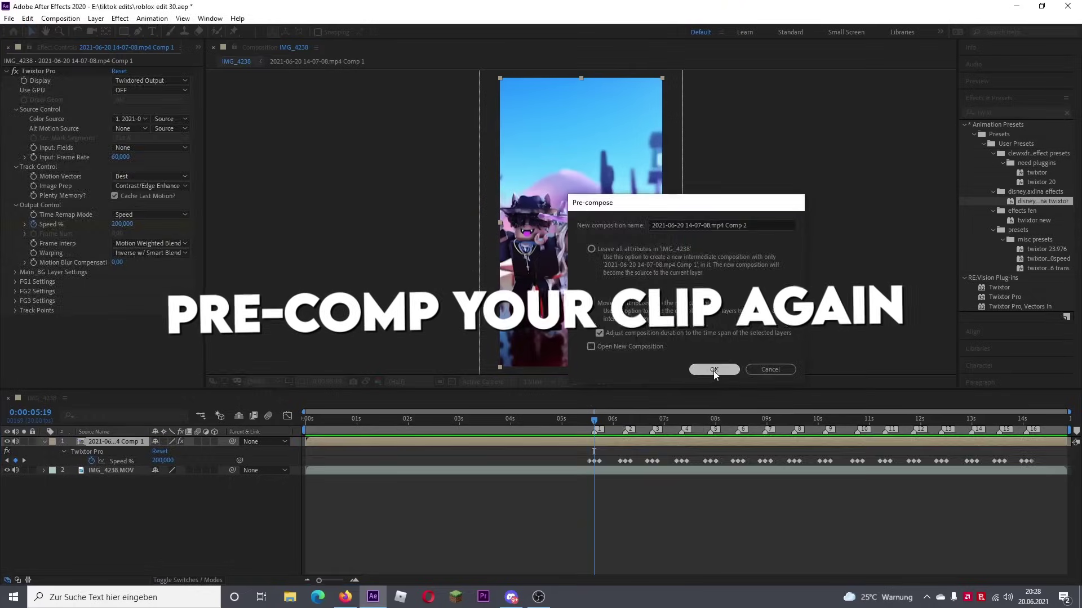
{"action": "left_click", "coordinate": [714, 369]}
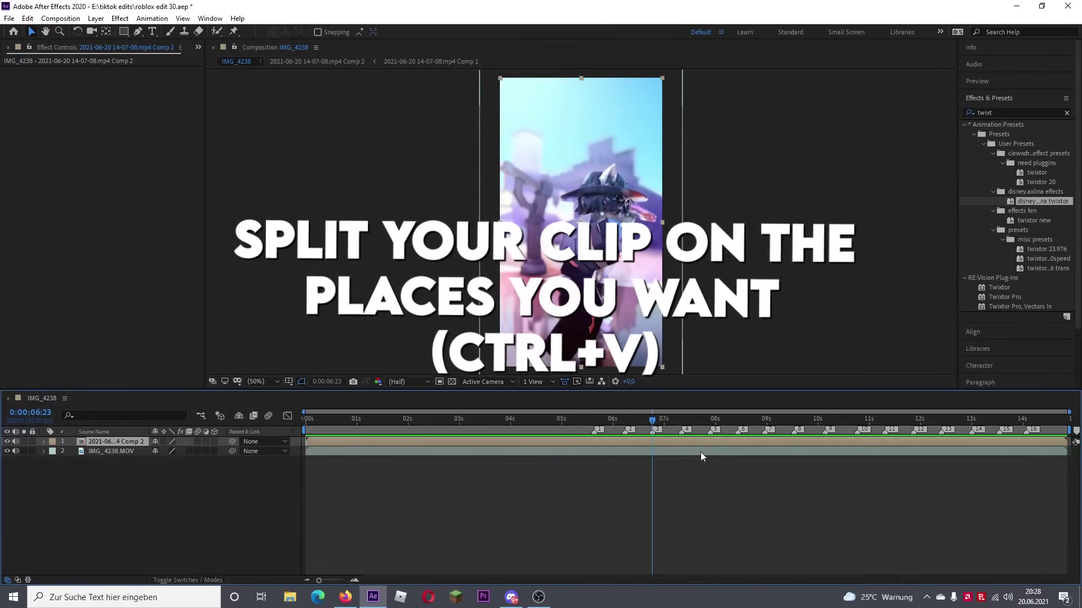
Step: Split the pre-composed clip at beats 3 (0:00:06:23), 4 (0:00:07:10), 9 and 10 (0:00:10:23)
{"action": "key", "text": "ctrl+shift+d"}
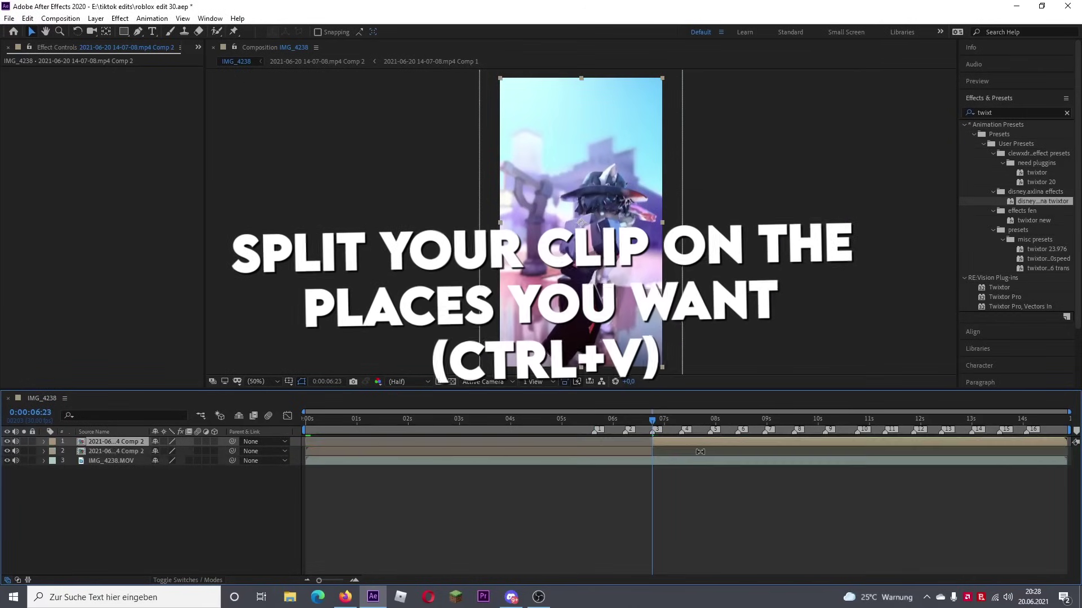
{"action": "left_click", "coordinate": [681, 418]}
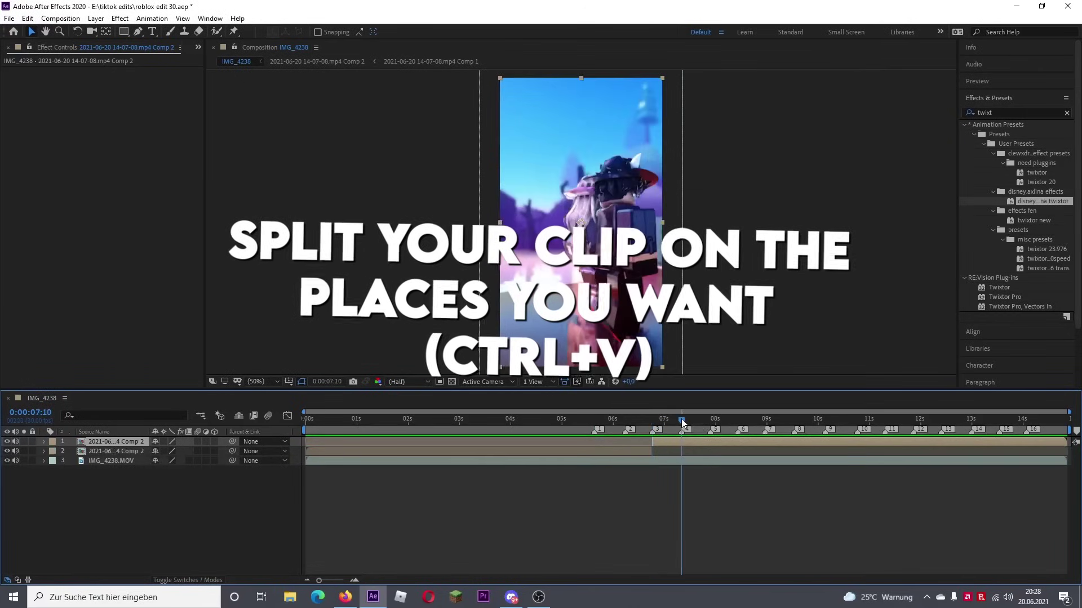
{"action": "key", "text": "ctrl+shift+d"}
{"action": "key", "text": "space"}
{"action": "left_click", "coordinate": [824, 419]}
{"action": "key", "text": "ctrl+shift+d"}
{"action": "left_click", "coordinate": [857, 423]}
{"action": "key", "text": "ctrl+shift+d"}
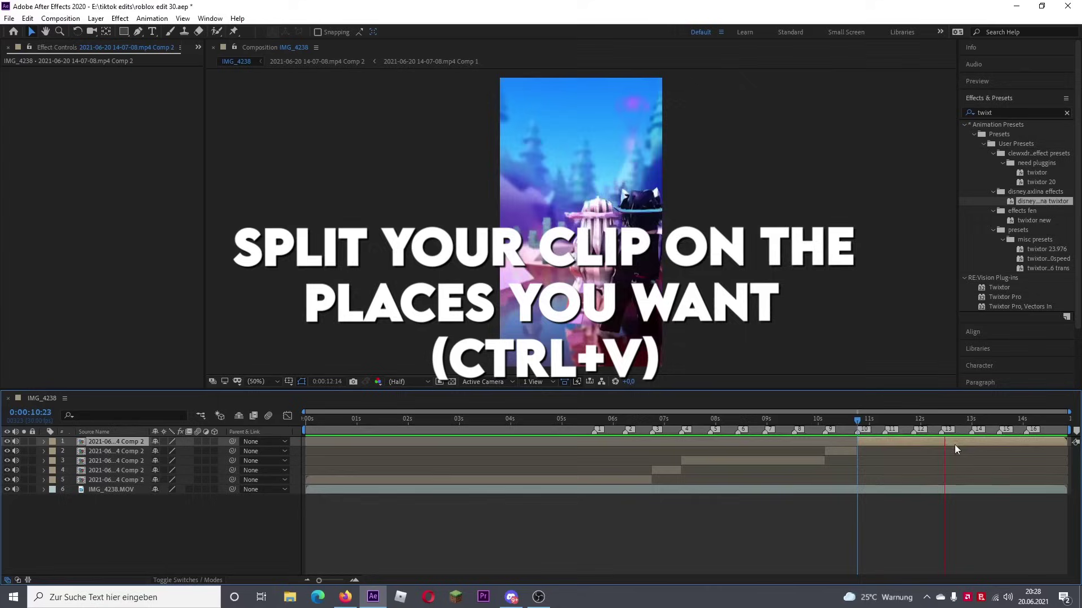
Step: Split the remaining part of the clip at beats 13, 14 and 15
{"action": "left_click", "coordinate": [940, 419]}
{"action": "key", "text": "ctrl+shift+d"}
{"action": "left_click", "coordinate": [971, 420]}
{"action": "key", "text": "ctrl+shift+d"}
{"action": "left_click", "coordinate": [999, 419]}
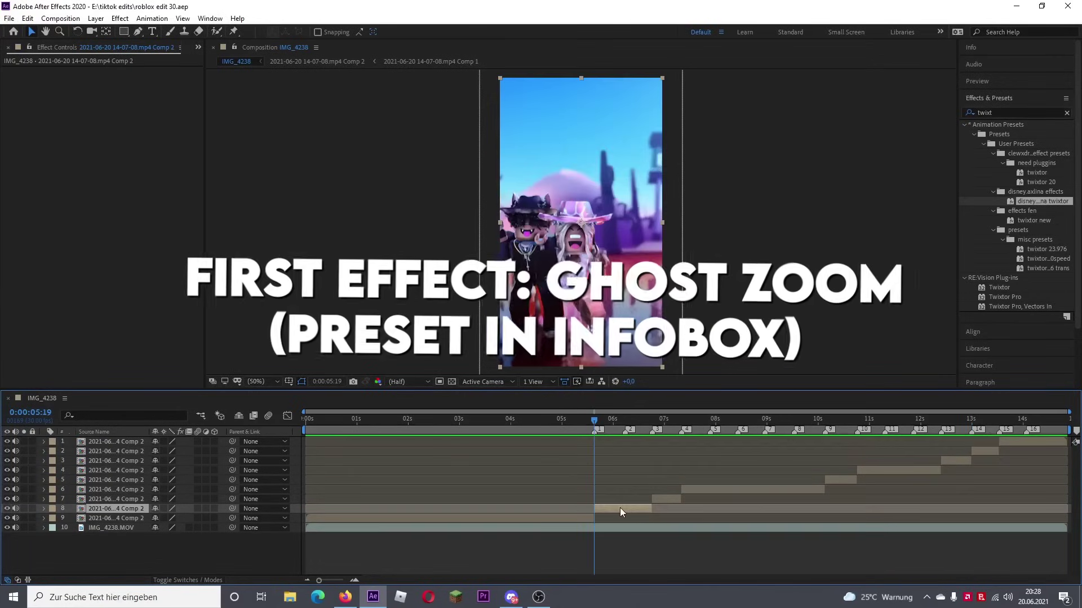
Step: Duplicate the clip segment starting at the first beat and apply the ghost zoom preset to the upper copy
{"action": "key", "text": "ctrl+d"}
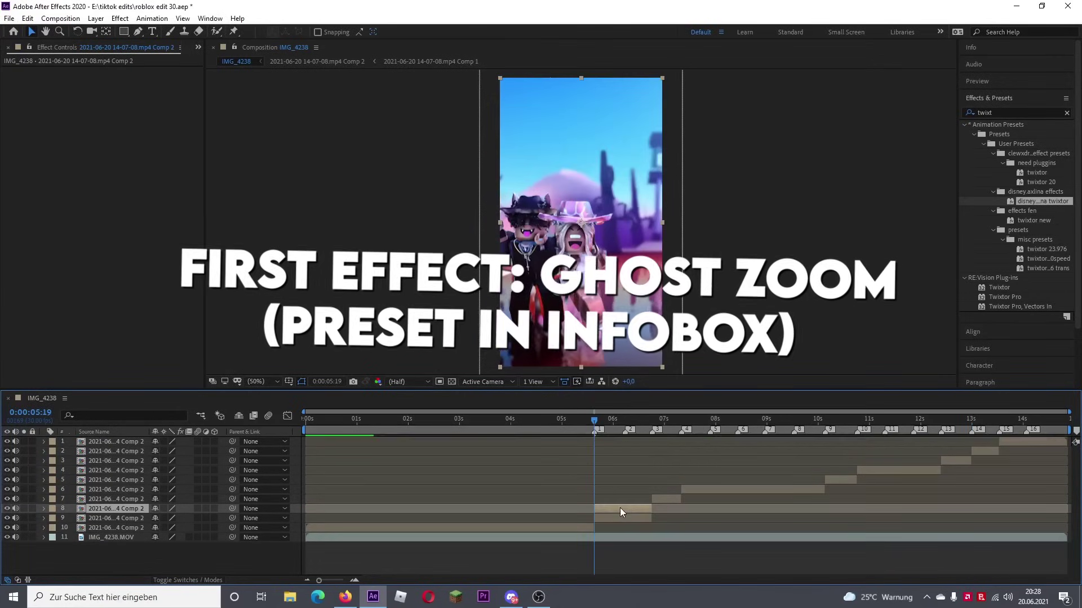
{"action": "left_click", "coordinate": [1066, 113]}
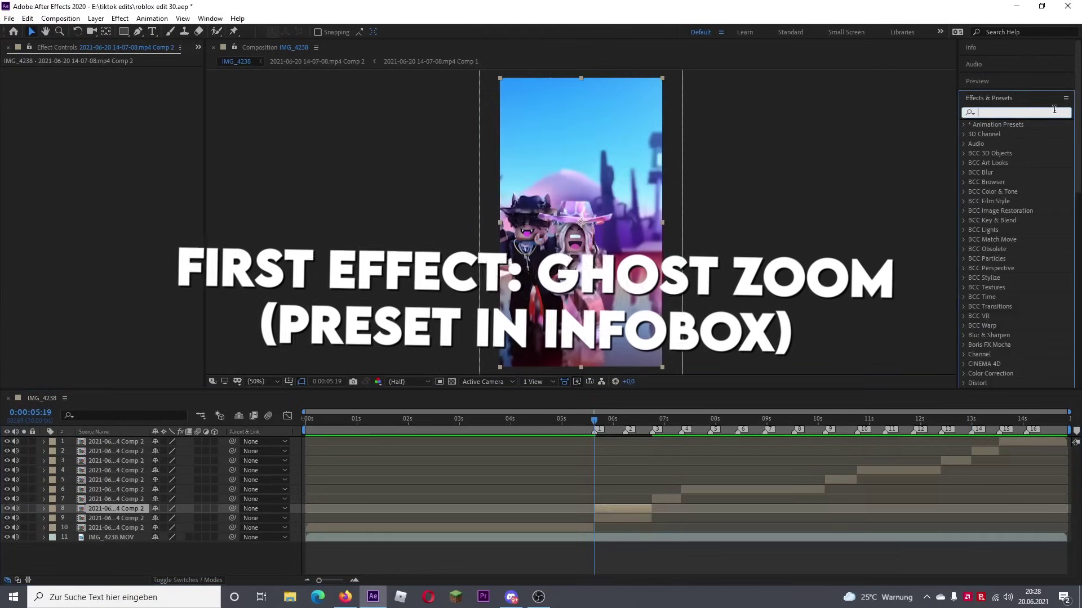
{"action": "type", "text": "ghost"}
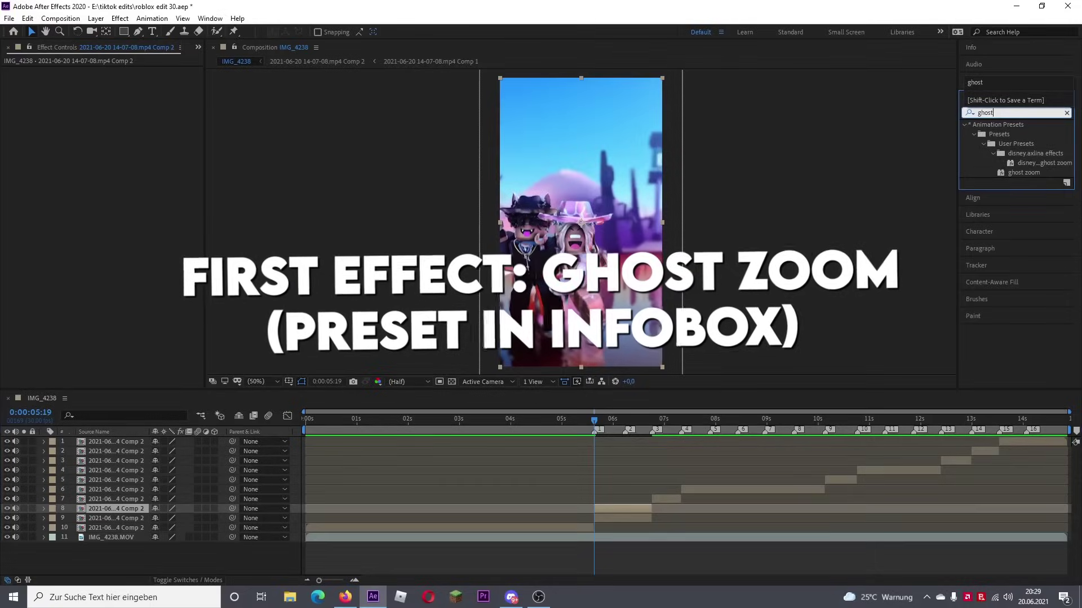
{"action": "left_click_drag", "start_coordinate": [814, 406], "coordinate": [620, 509]}
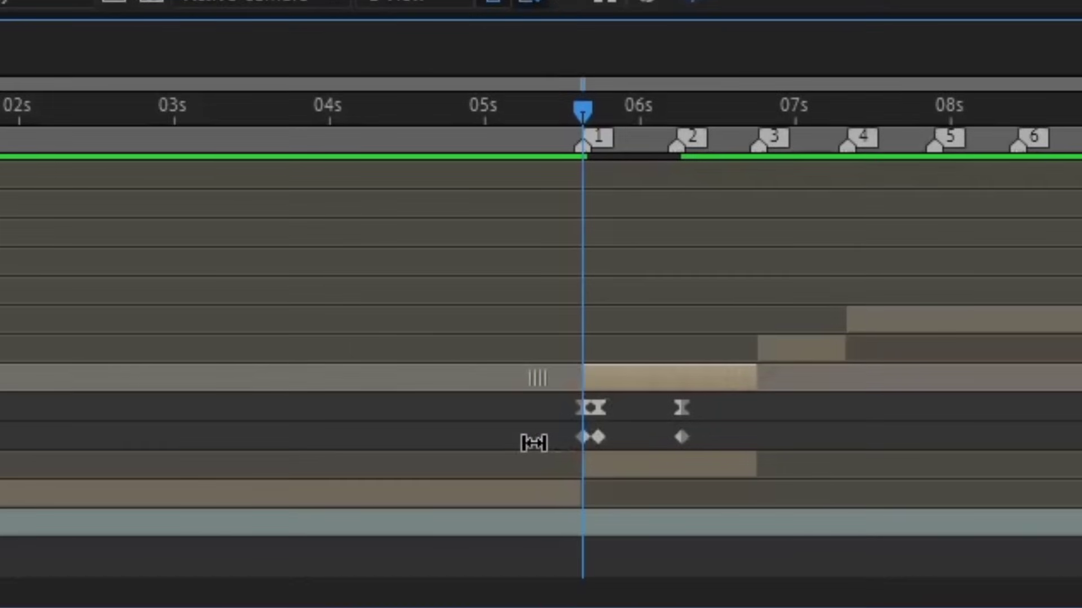
Step: Move the ghost zoom's last Scale and Opacity keyframes to the end of the segment and set the Opacity keyframe to 65
{"action": "left_click_drag", "start_coordinate": [719, 448], "coordinate": [719, 448]}
{"action": "left_click_drag", "start_coordinate": [681, 414], "coordinate": [739, 412]}
{"action": "left_click", "coordinate": [591, 438]}
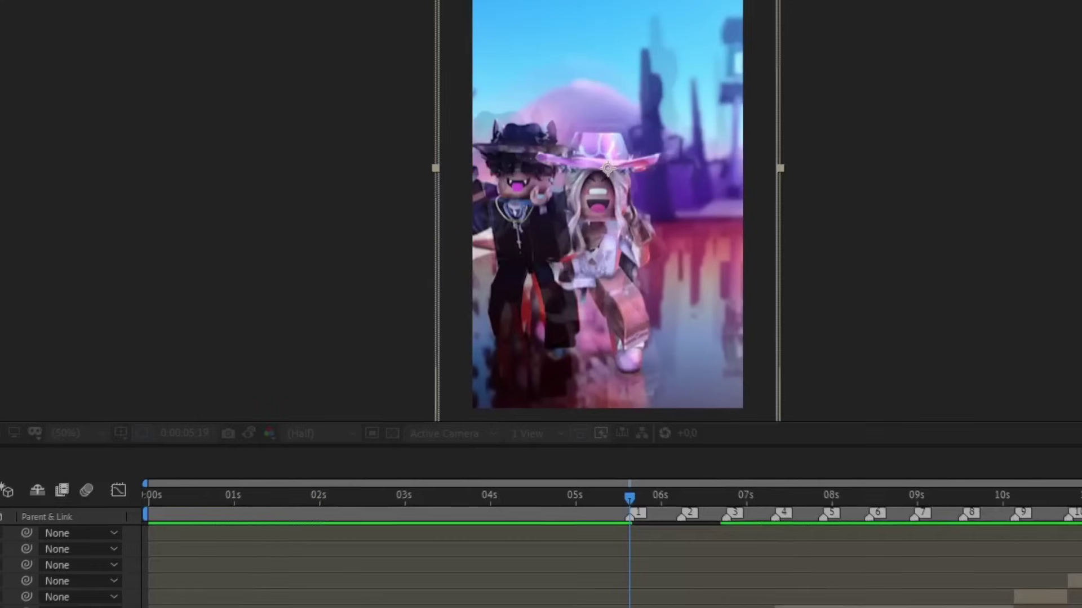
{"action": "left_click_drag", "start_coordinate": [70, 1], "coordinate": [530, 257]}
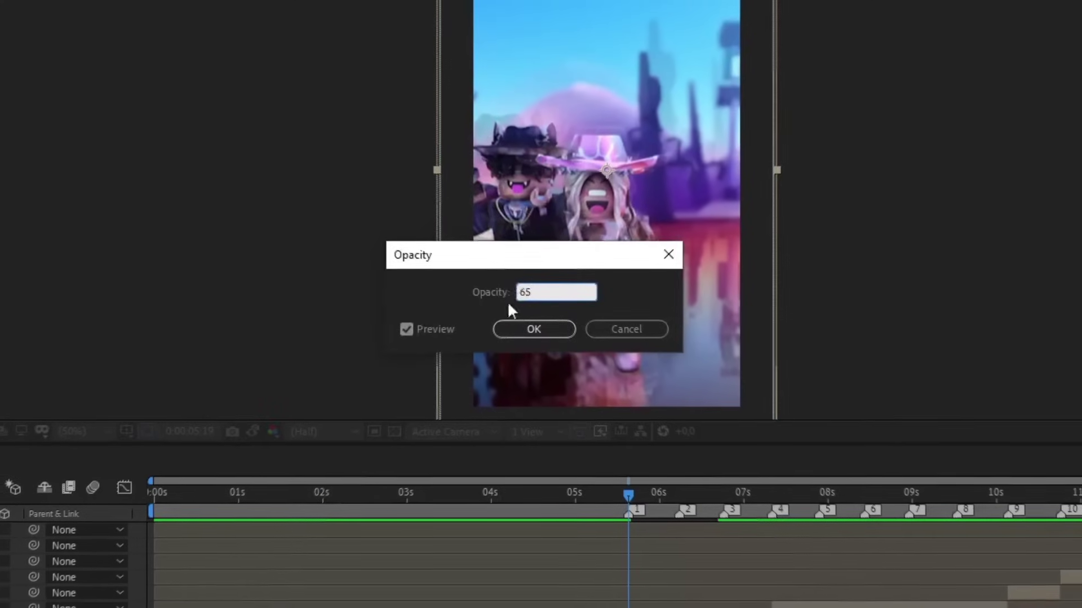
{"action": "left_click", "coordinate": [563, 326]}
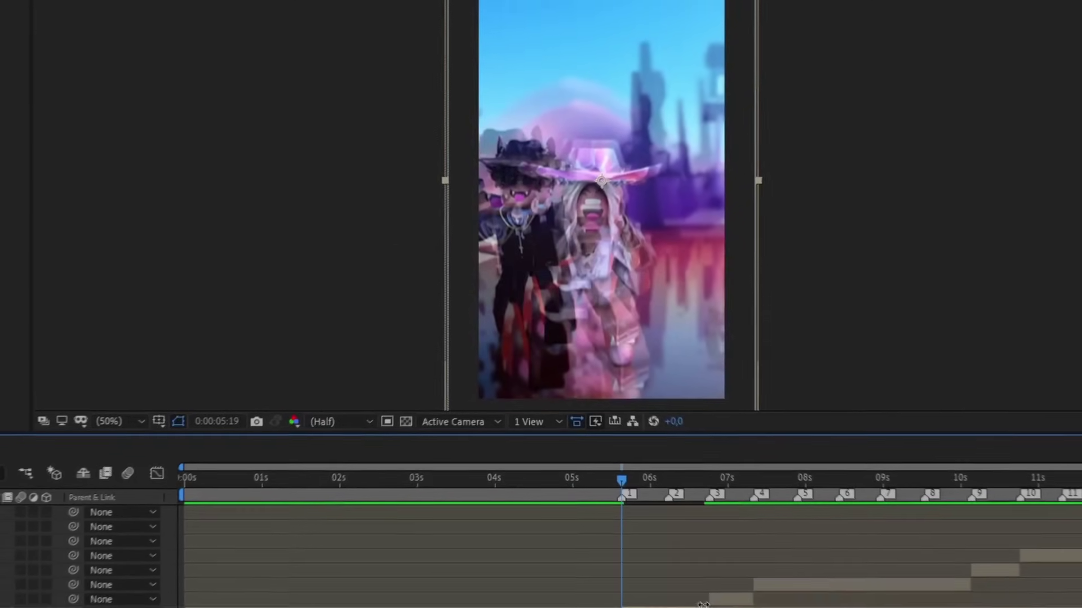
{"action": "key", "text": "space"}
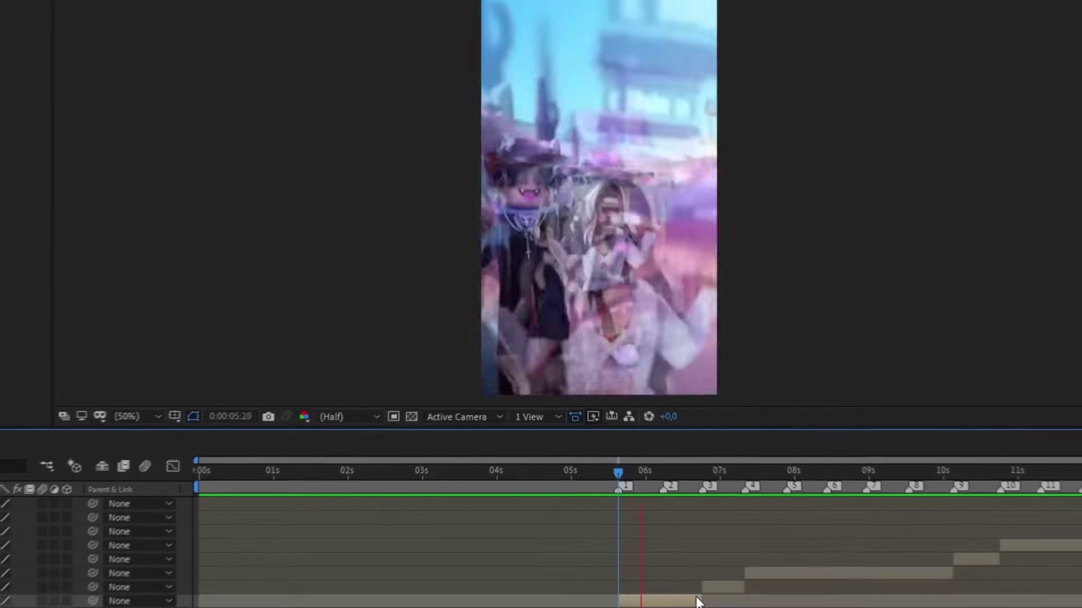
{"action": "left_click_drag", "start_coordinate": [672, 478], "coordinate": [631, 504]}
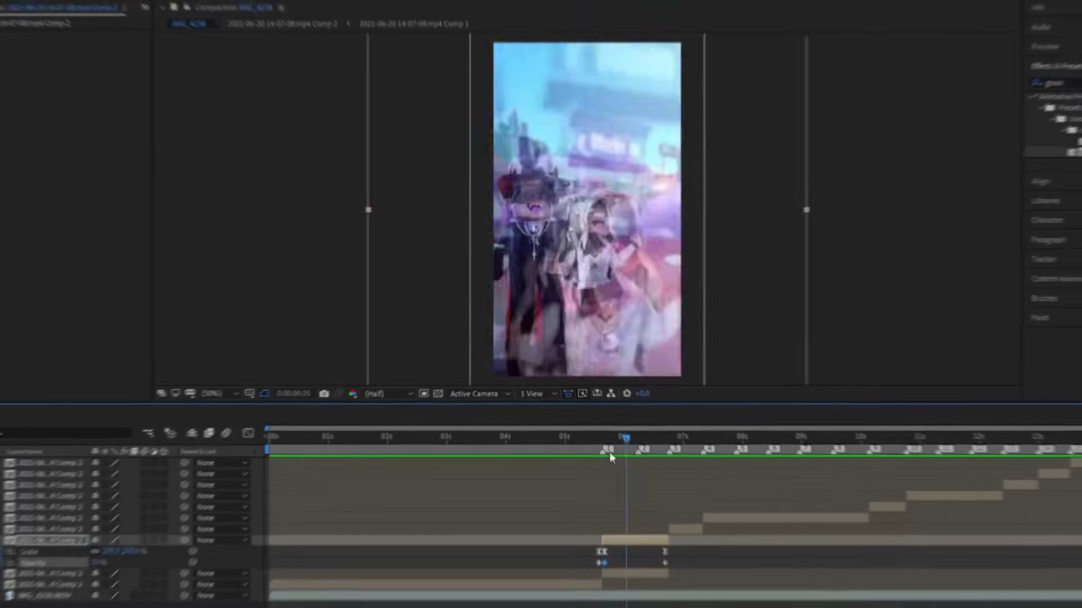
{"action": "left_click_drag", "start_coordinate": [610, 451], "coordinate": [595, 427]}
{"action": "key", "text": "space"}
{"action": "key", "text": "space"}
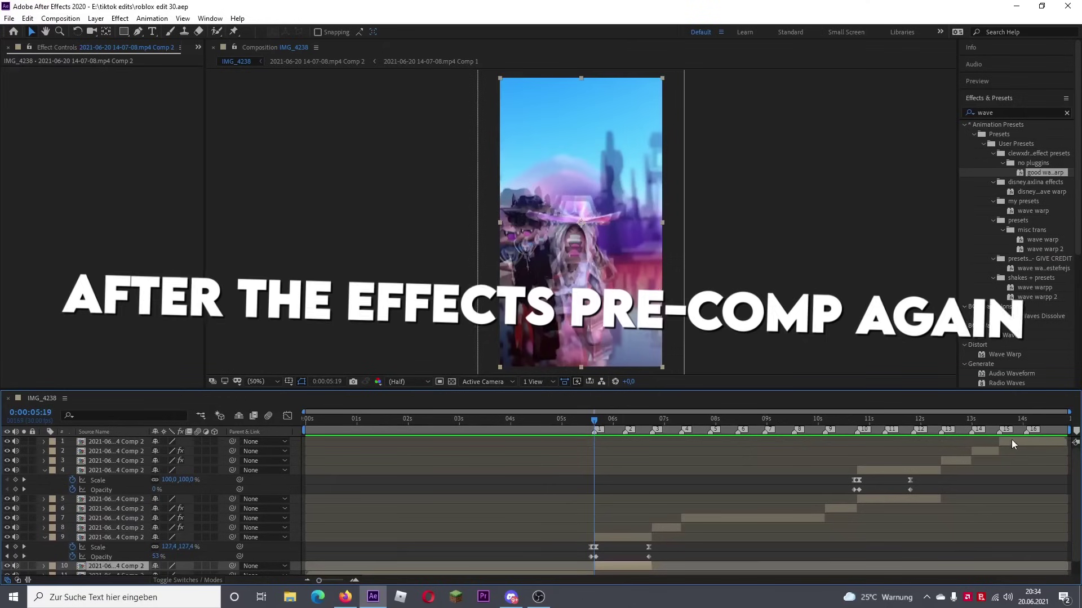
Step: Pre-compose all the effect-treated clip segments from the first beat onward into one composition
{"action": "key", "text": "ctrl+a"}
{"action": "right_click", "coordinate": [1012, 439]}
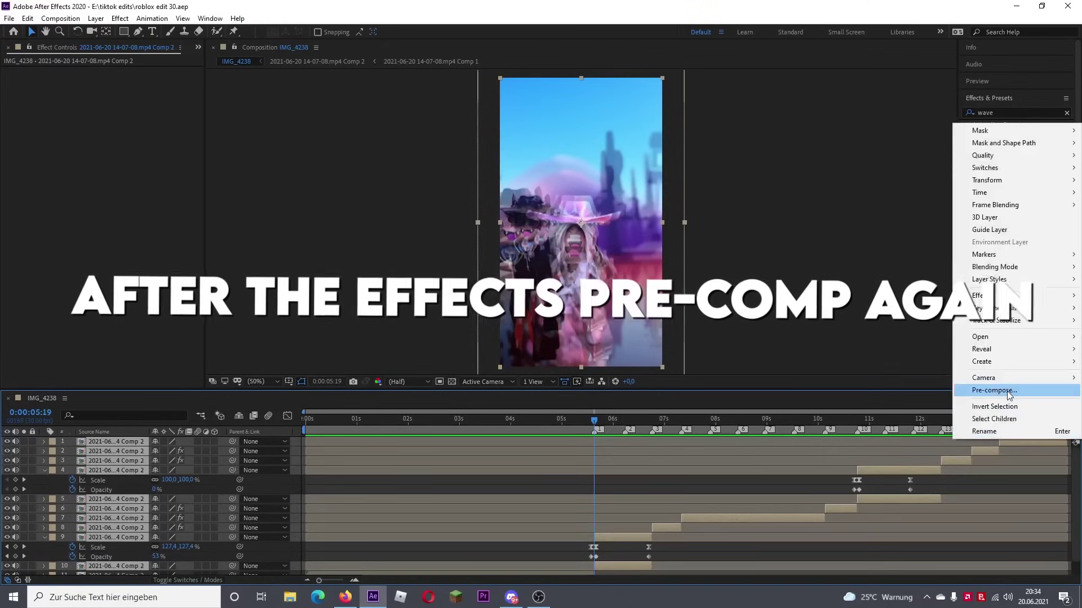
{"action": "left_click", "coordinate": [991, 387]}
{"action": "left_click", "coordinate": [728, 371]}
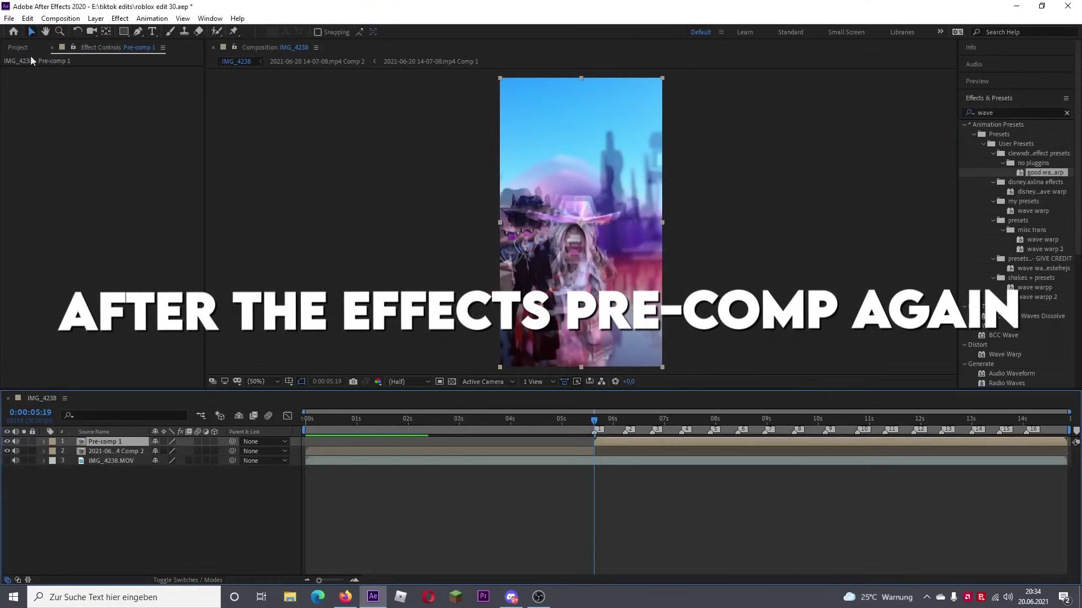
Step: Open the nested compositions down to the one holding the Twixtor clip and select that clip
{"action": "double_click", "coordinate": [615, 448]}
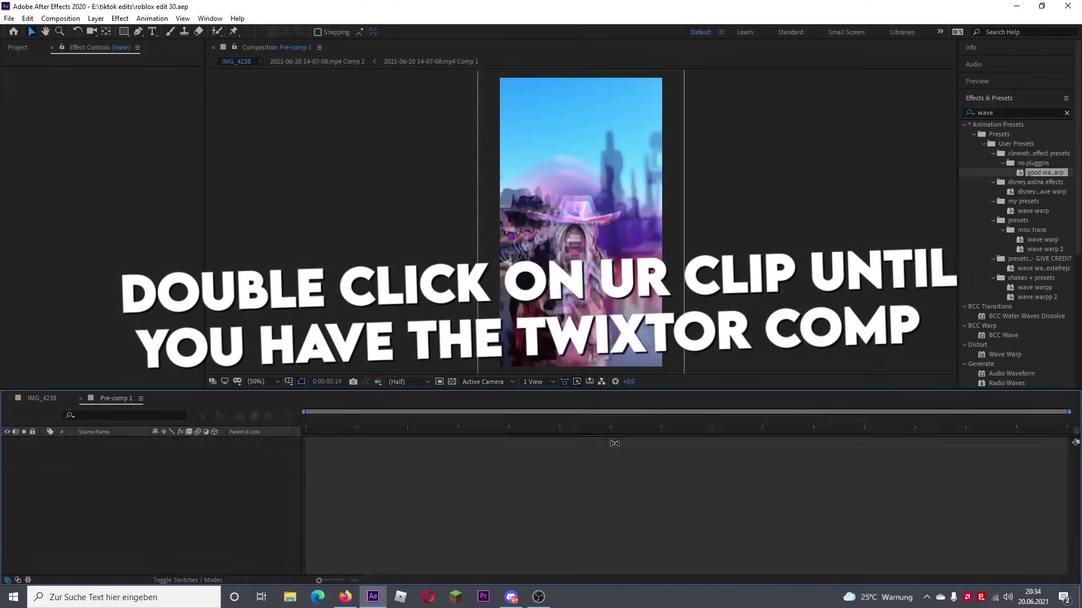
{"action": "double_click", "coordinate": [333, 529]}
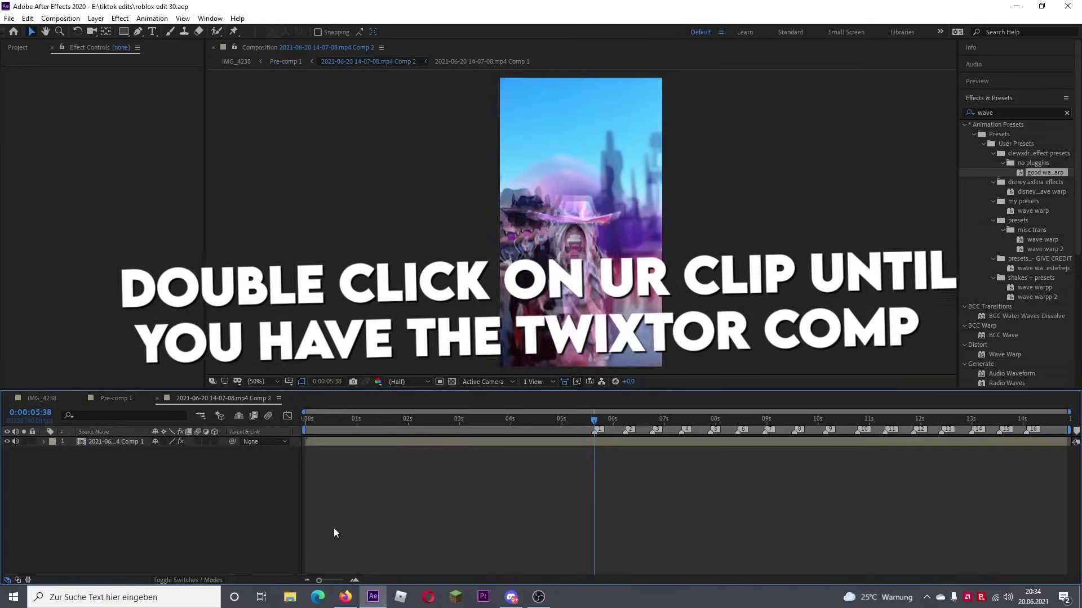
{"action": "left_click", "coordinate": [636, 440]}
{"action": "left_click", "coordinate": [9, 18]}
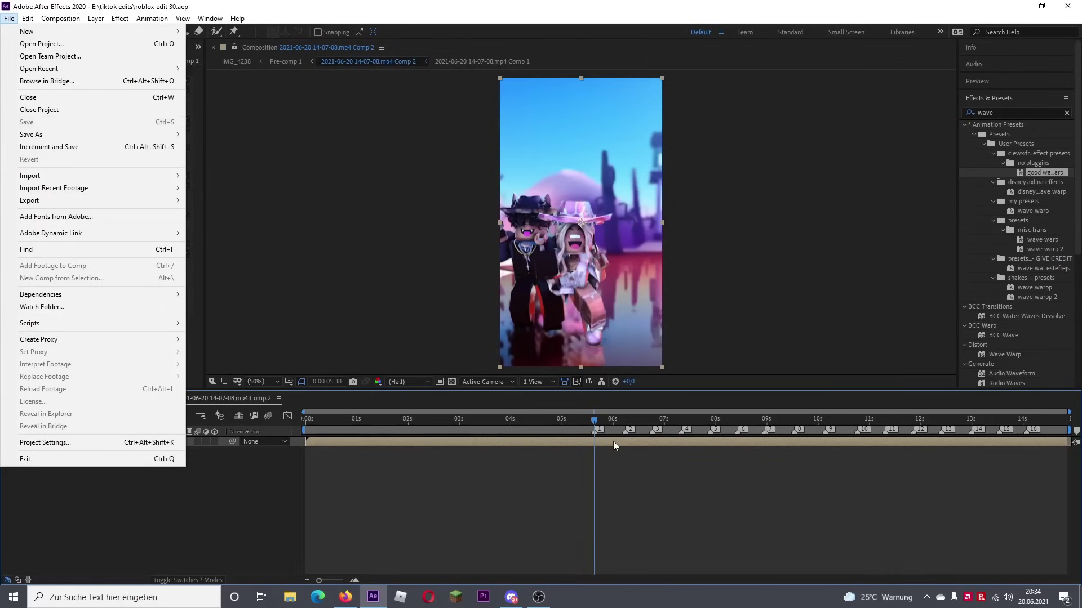
Step: Search the effects for "glow", apply the S_Glow preset to the Twixtor clip and enable Expand Borders
{"action": "left_click", "coordinate": [614, 445]}
{"action": "left_click", "coordinate": [1067, 112]}
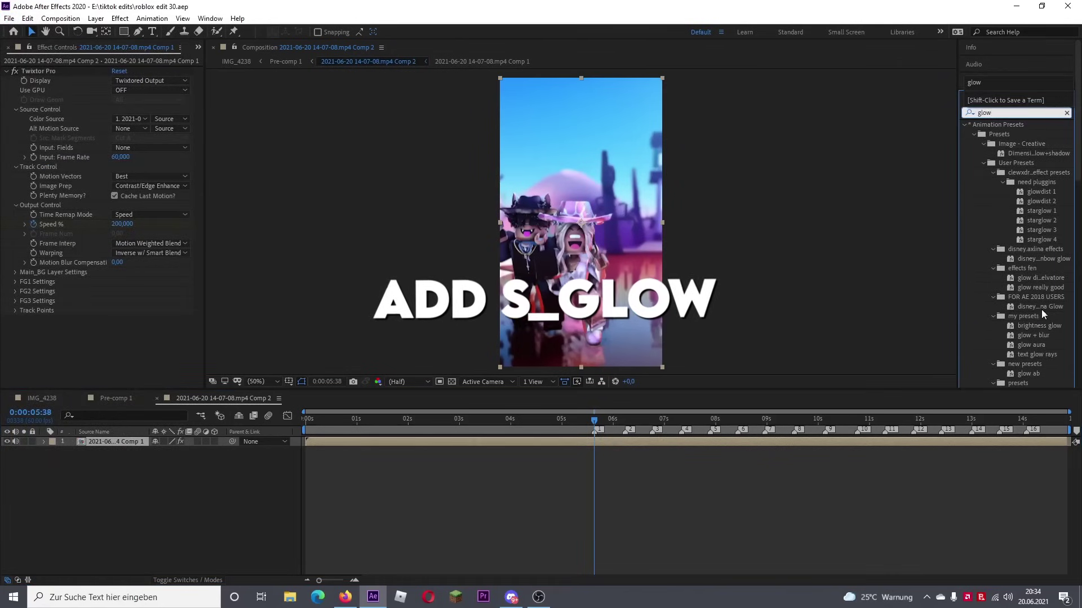
{"action": "left_click_drag", "start_coordinate": [651, 445], "coordinate": [606, 441]}
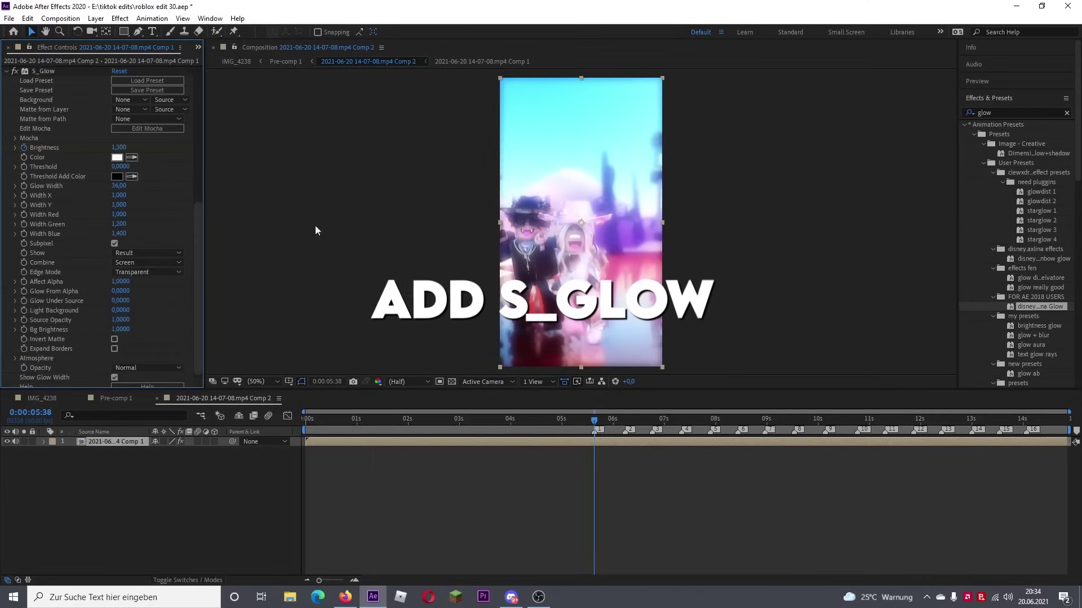
{"action": "left_click", "coordinate": [616, 442]}
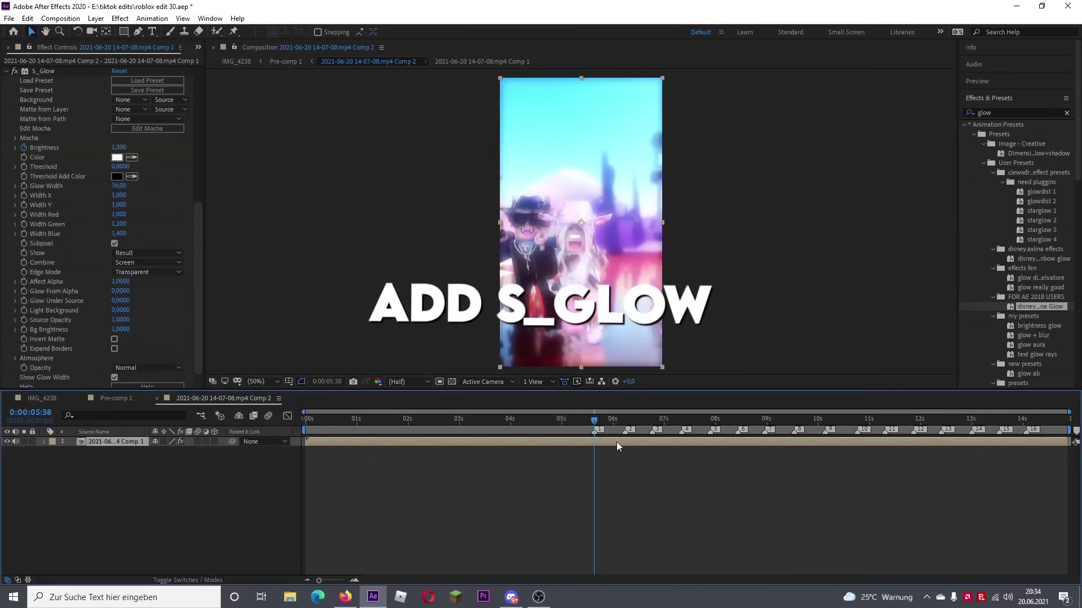
{"action": "left_click", "coordinate": [115, 349]}
Step: Move the second S_Glow Brightness keyframe to just before the second beat and paste the keyframe pair at 0:00:06:14
{"action": "key", "text": "u"}
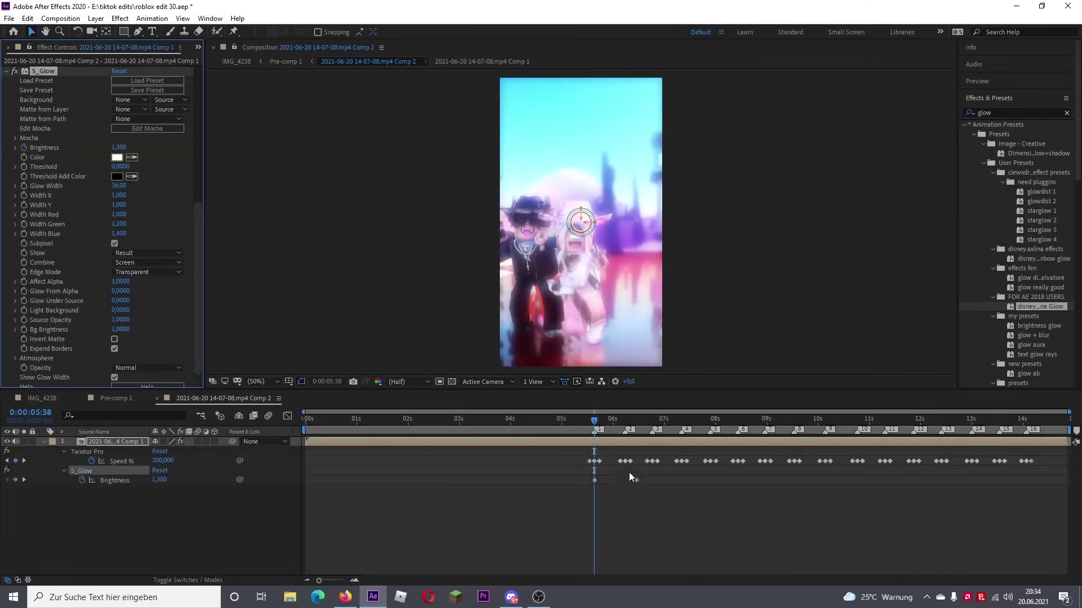
{"action": "left_click", "coordinate": [623, 420]}
{"action": "key", "text": "Page_Down"}
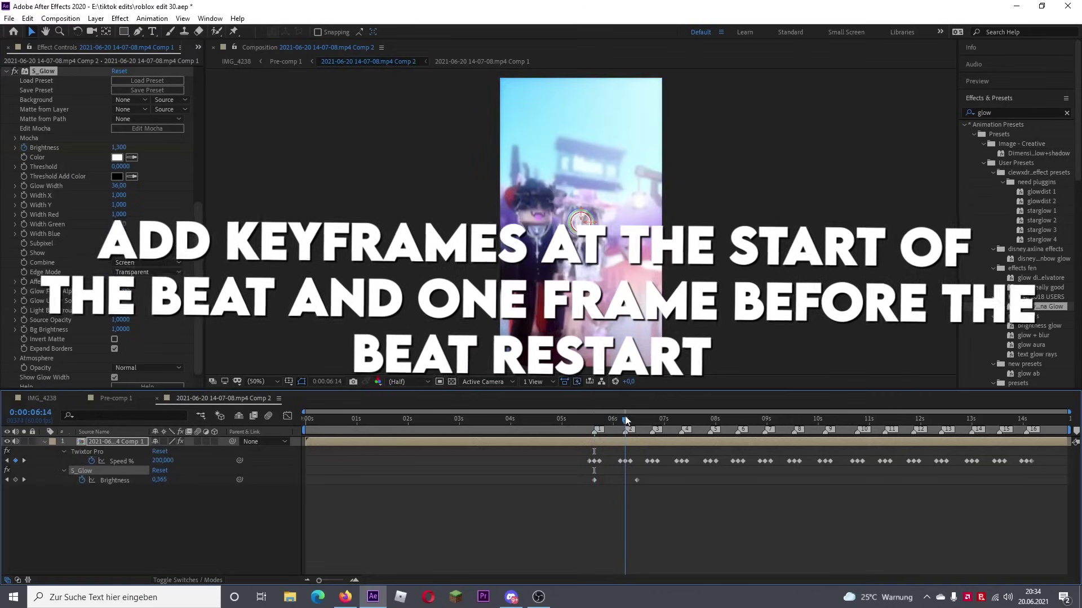
{"action": "key", "text": "Page_Down"}
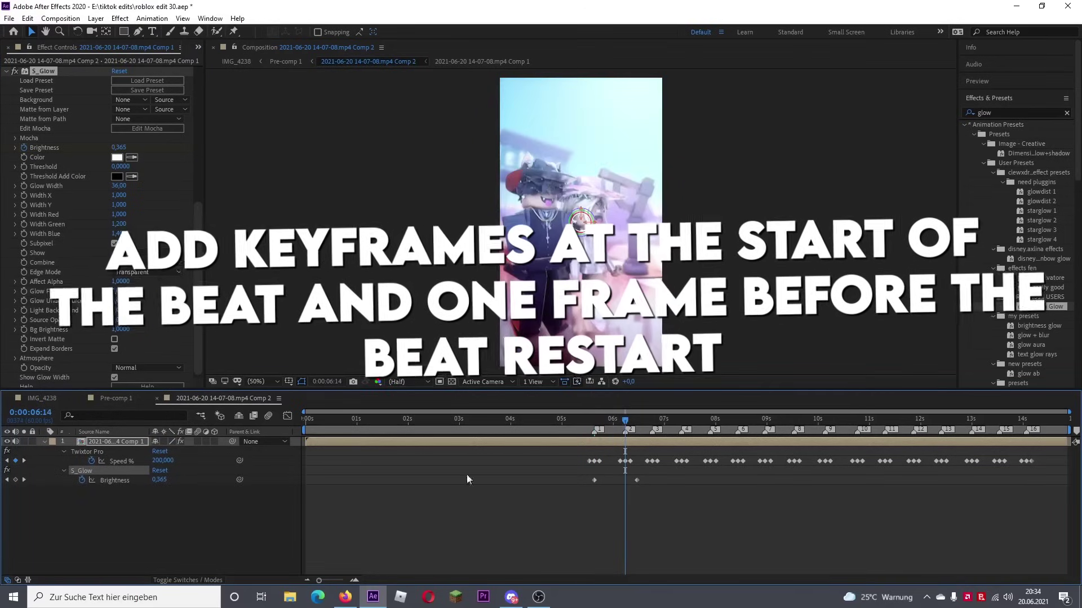
{"action": "left_click", "coordinate": [335, 579]}
{"action": "left_click_drag", "start_coordinate": [724, 480], "coordinate": [684, 487]}
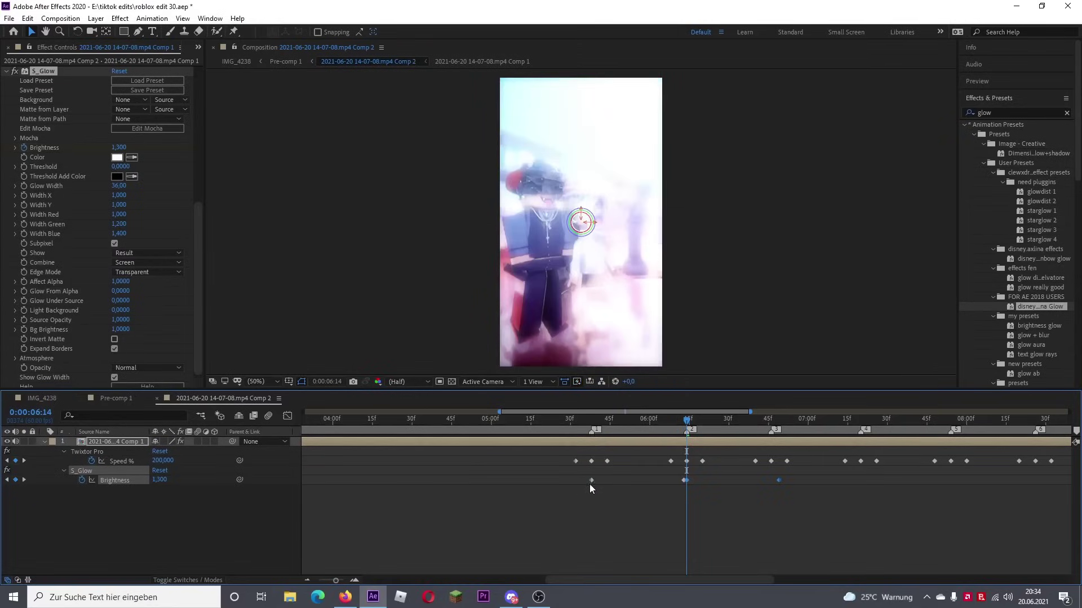
Step: Set the S_Glow Brightness keyframe just before the second beat to 0,8
{"action": "double_click", "coordinate": [685, 482]}
{"action": "type", "text": "0"}
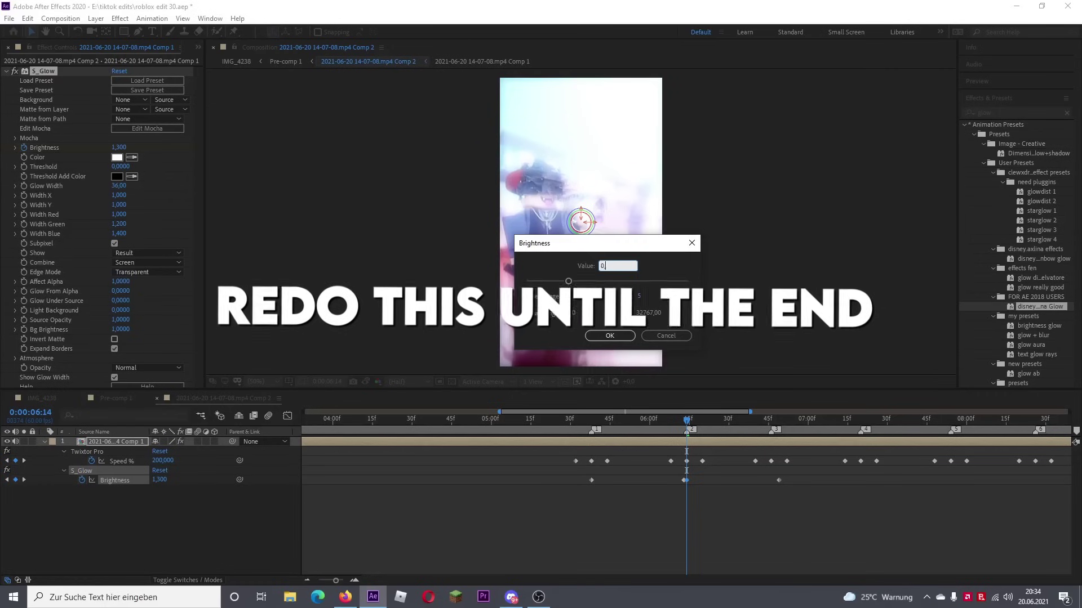
{"action": "type", "text": ",8"}
{"action": "key", "text": "Return"}
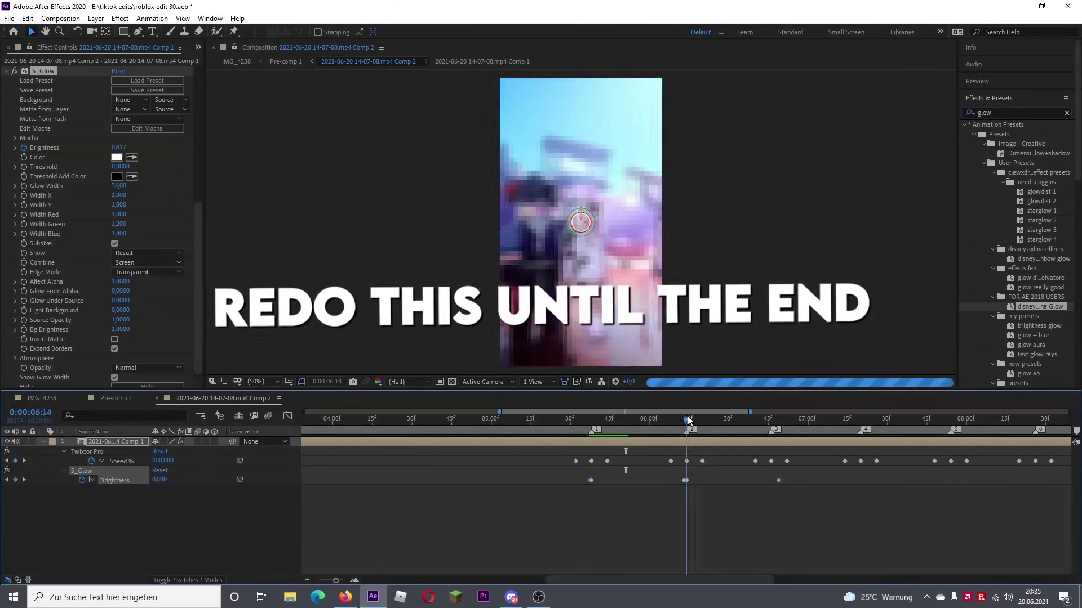
Step: Paste the Brightness keyframes at the third, fourth and fifth beats, moving each preceding closing keyframe to just before its beat
{"action": "left_click_drag", "start_coordinate": [689, 419], "coordinate": [771, 489]}
{"action": "key", "text": "ctrl+v"}
{"action": "left_click", "coordinate": [860, 421]}
{"action": "left_click_drag", "start_coordinate": [852, 480], "coordinate": [857, 481]}
{"action": "key", "text": "ctrl+v"}
{"action": "left_click", "coordinate": [950, 419]}
{"action": "left_click_drag", "start_coordinate": [944, 480], "coordinate": [948, 480]}
{"action": "left_click_drag", "start_coordinate": [968, 476], "coordinate": [680, 494]}
{"action": "key", "text": "ctrl+v"}
Step: Continue pasting the Brightness keyframes at the remaining beats up to 0:00:14:04, and move the last keyframe to the clip's end
{"action": "left_click_drag", "start_coordinate": [684, 580], "coordinate": [813, 576]}
{"action": "left_click", "coordinate": [608, 420]}
{"action": "mouse_move", "coordinate": [595, 471]}
{"action": "left_mouse_down"}
{"action": "mouse_move", "coordinate": [936, 494]}
{"action": "mouse_move", "coordinate": [609, 480]}
{"action": "left_mouse_up"}
{"action": "left_click_drag", "start_coordinate": [688, 420], "coordinate": [878, 421]}
{"action": "left_click", "coordinate": [872, 482]}
{"action": "left_click_drag", "start_coordinate": [872, 482], "coordinate": [877, 482]}
{"action": "key", "text": "ctrl+v"}
{"action": "left_click_drag", "start_coordinate": [885, 580], "coordinate": [998, 580]}
{"action": "left_click", "coordinate": [597, 421]}
{"action": "mouse_move", "coordinate": [580, 471]}
{"action": "left_mouse_down"}
{"action": "mouse_move", "coordinate": [862, 490]}
{"action": "mouse_move", "coordinate": [853, 479]}
{"action": "left_mouse_up"}
{"action": "left_click_drag", "start_coordinate": [910, 579], "coordinate": [964, 580]}
{"action": "key", "text": "ctrl+v"}
{"action": "left_click", "coordinate": [771, 420]}
{"action": "left_click", "coordinate": [940, 421]}
{"action": "left_click_drag", "start_coordinate": [944, 480], "coordinate": [940, 480]}
{"action": "left_click_drag", "start_coordinate": [1036, 480], "coordinate": [1064, 480]}
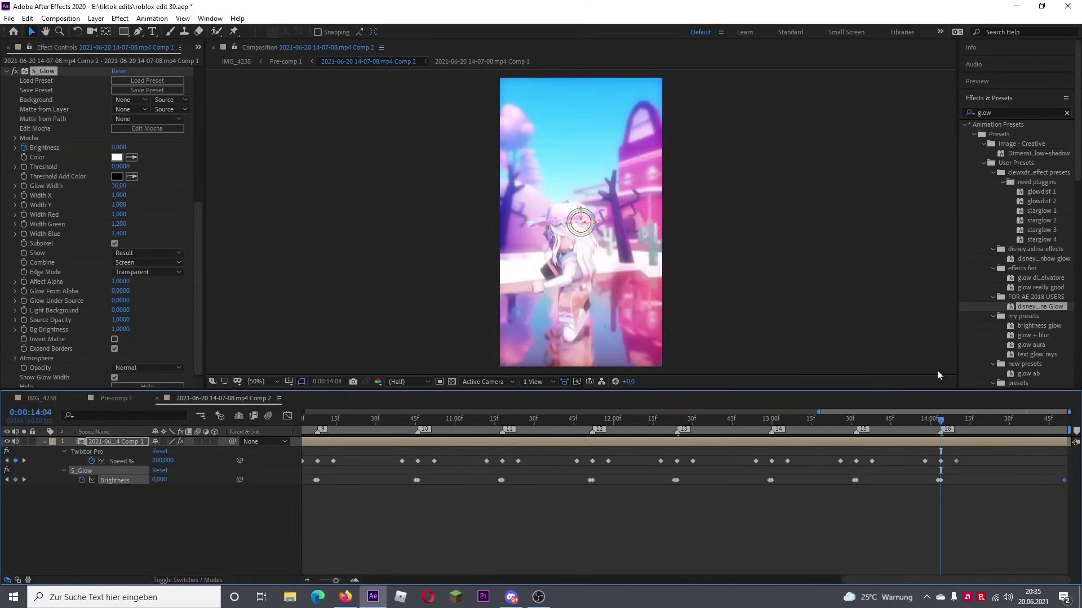
Step: Close the nested compositions and return to the main IMG_4238 composition
{"action": "double_click", "coordinate": [1059, 412]}
{"action": "left_click", "coordinate": [156, 398]}
{"action": "left_click", "coordinate": [80, 398]}
Step: Fade in the opening clip with Opacity keyframes, lowering the opacity at 0:00:00:00
{"action": "left_click_drag", "start_coordinate": [564, 421], "coordinate": [305, 420]}
{"action": "left_click", "coordinate": [361, 452]}
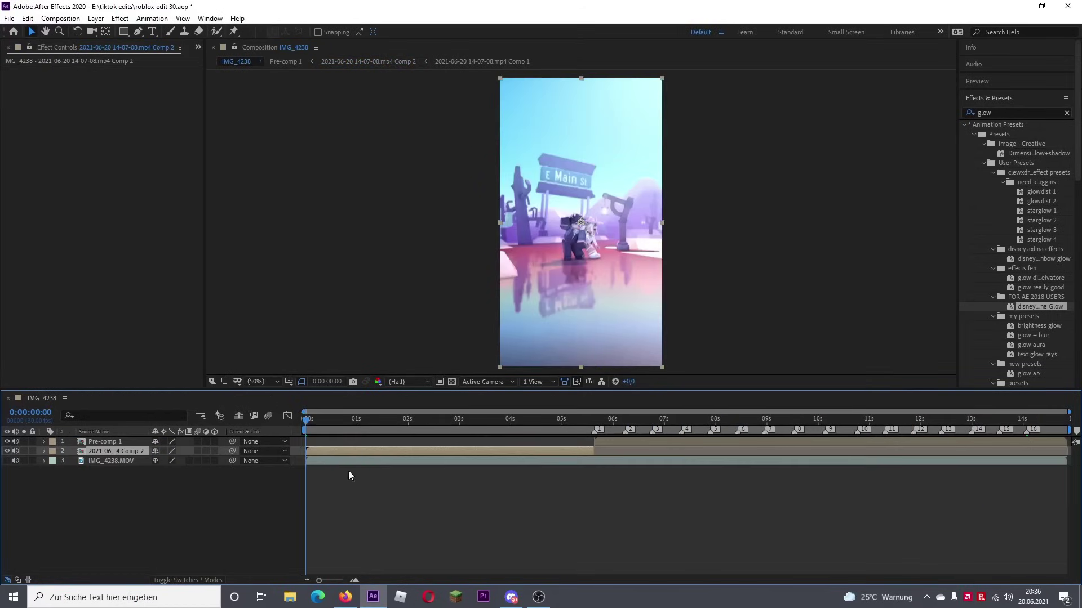
{"action": "key", "text": "t"}
{"action": "left_click_drag", "start_coordinate": [160, 461], "coordinate": [114, 464]}
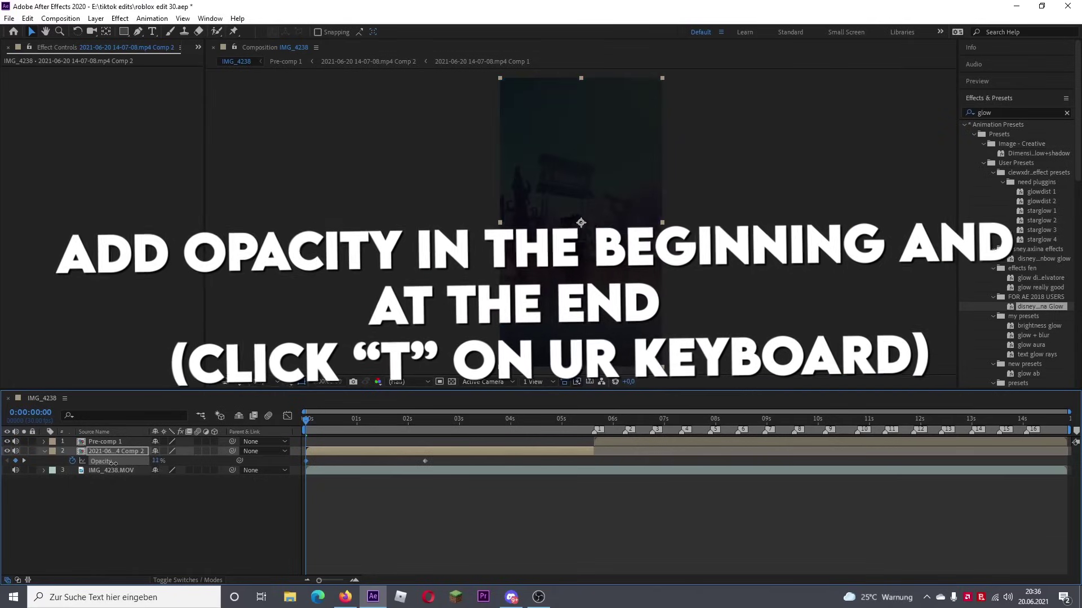
{"action": "left_click", "coordinate": [44, 451]}
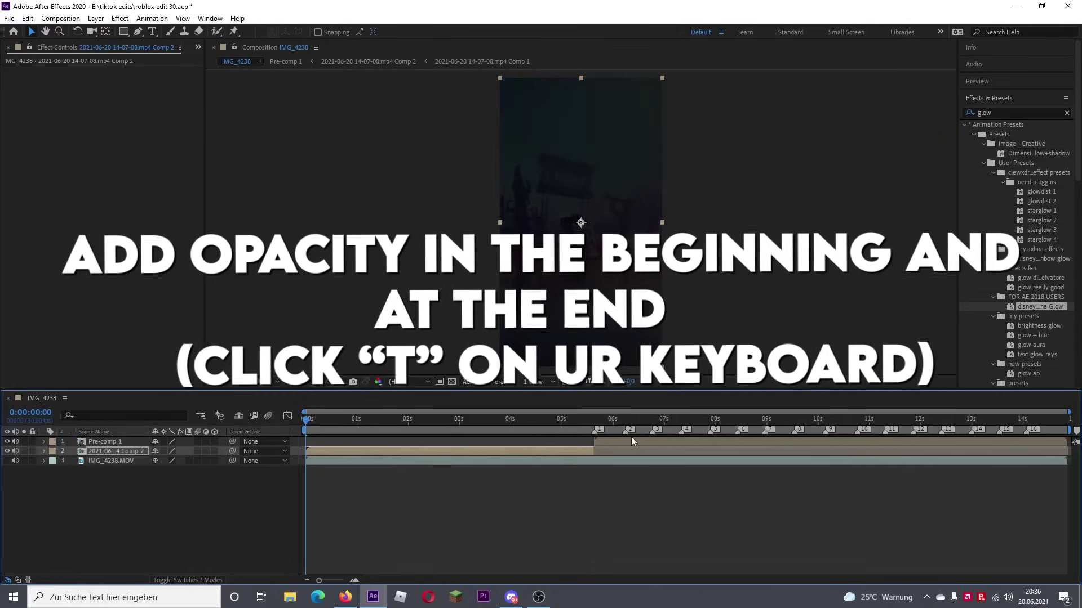
Step: Fade out Pre-comp 1 with an Opacity keyframe of 100% at 0:00:14:02 and a lower one at 0:00:14:25
{"action": "left_click", "coordinate": [1026, 419]}
{"action": "left_click", "coordinate": [1036, 441]}
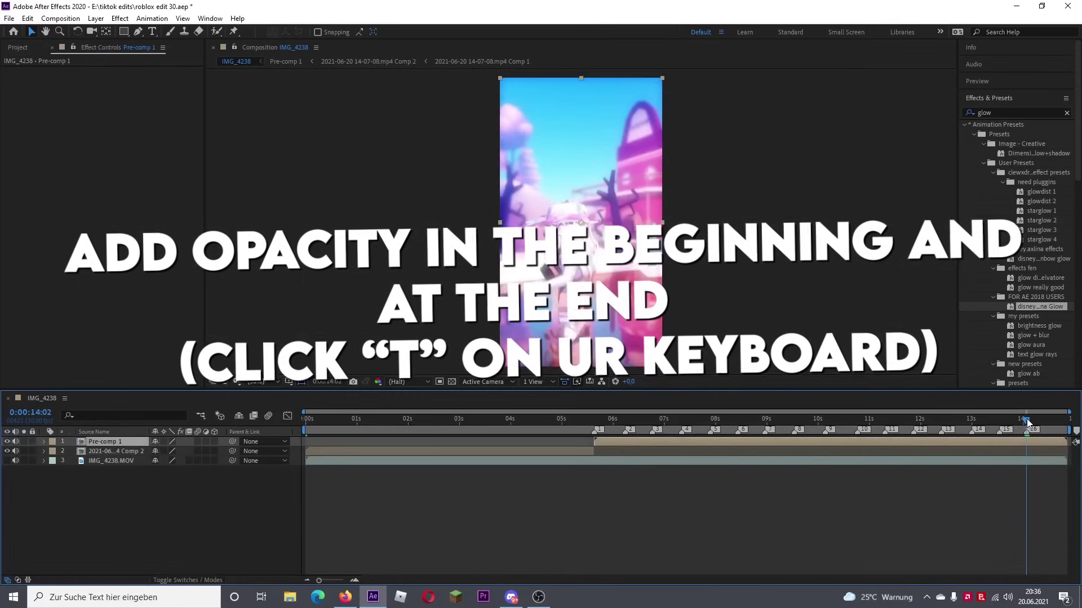
{"action": "key", "text": "t"}
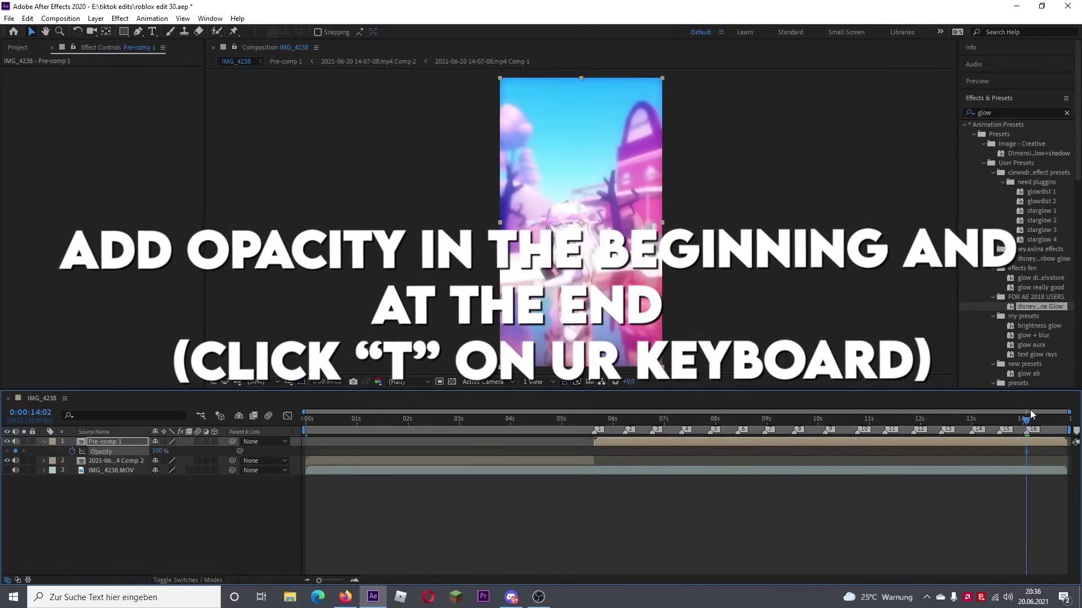
{"action": "key", "text": "alt+shift+t"}
{"action": "left_click_drag", "start_coordinate": [1028, 419], "coordinate": [1065, 420]}
{"action": "left_click_drag", "start_coordinate": [158, 452], "coordinate": [84, 445]}
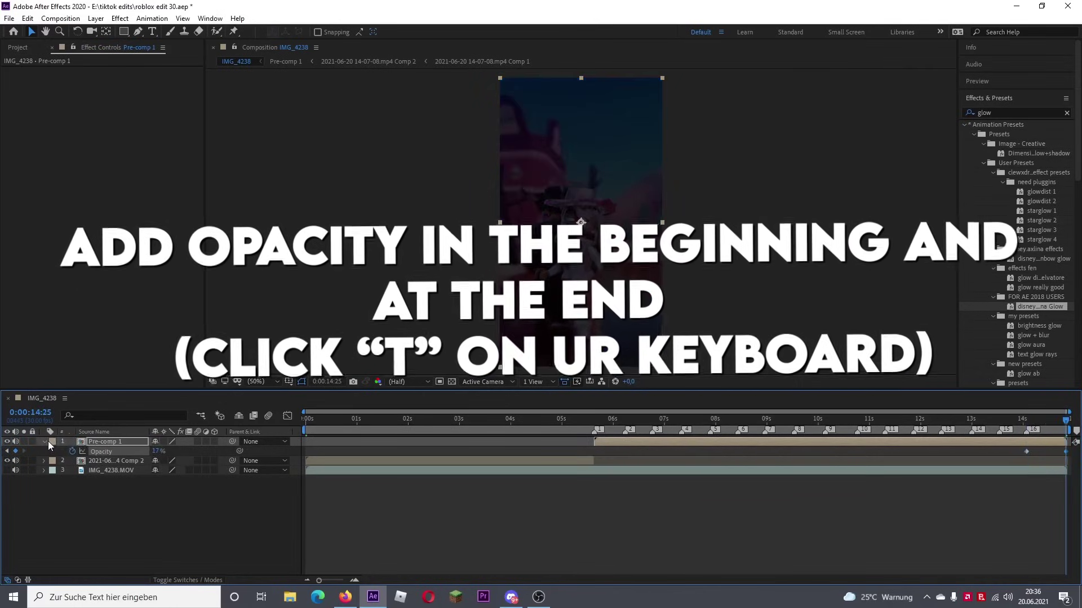
Step: Pre-compose all three layers of the main composition, including the IMG_4238.MOV layer, into Pre-comp 2
{"action": "left_click", "coordinate": [315, 442]}
{"action": "left_click_drag", "start_coordinate": [341, 422], "coordinate": [306, 423]}
{"action": "left_click", "coordinate": [451, 471]}
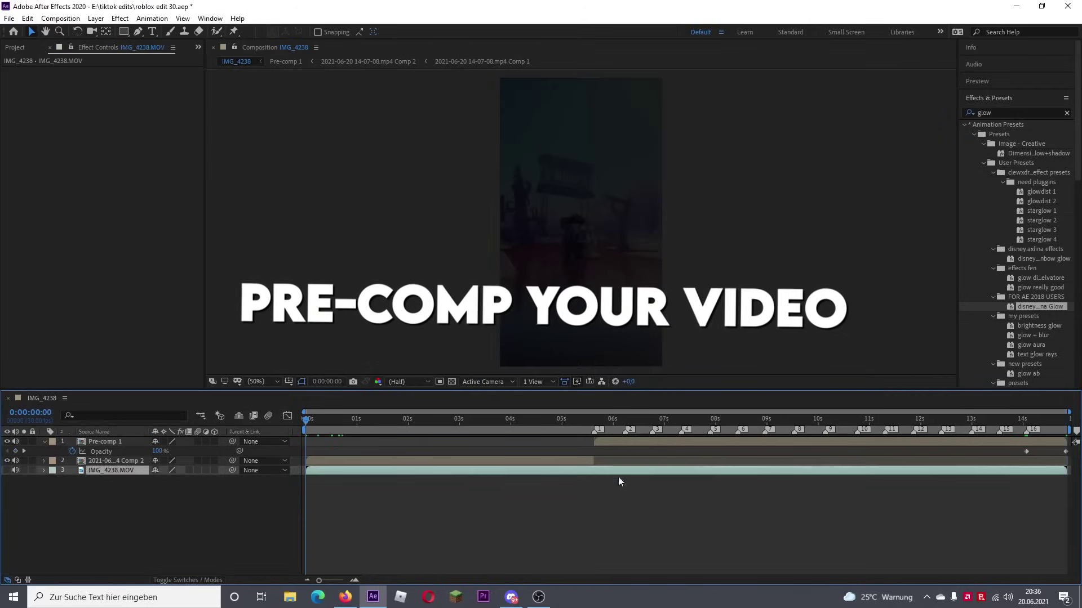
{"action": "right_click", "coordinate": [614, 440]}
{"action": "left_click", "coordinate": [648, 393]}
{"action": "key", "text": "Return"}
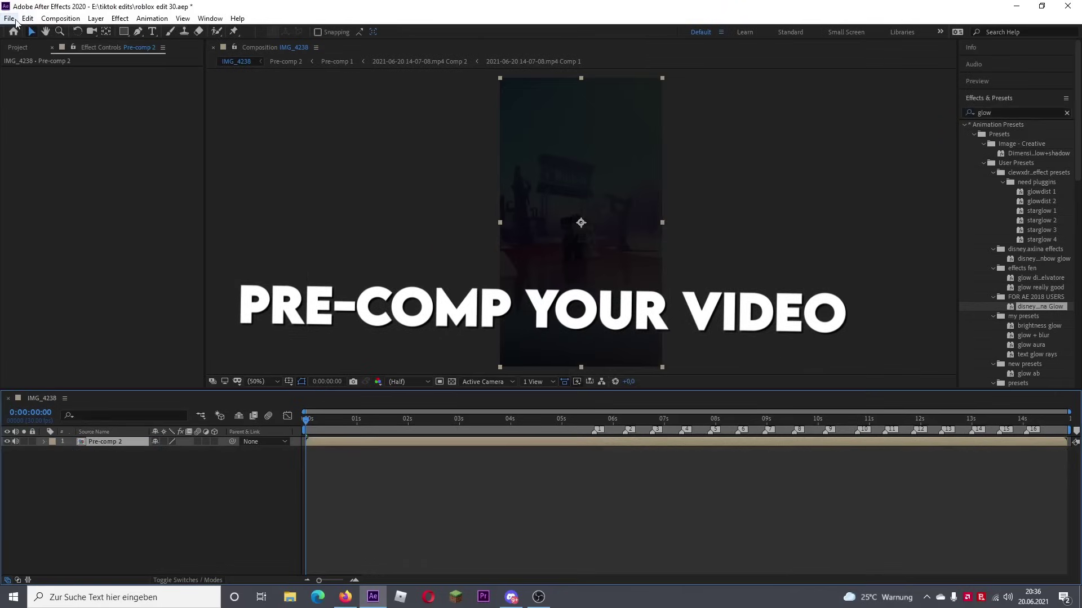
Step: Save the project and preview the pre-composed edit
{"action": "left_click", "coordinate": [10, 18]}
{"action": "left_click", "coordinate": [22, 120]}
{"action": "key", "text": "space"}
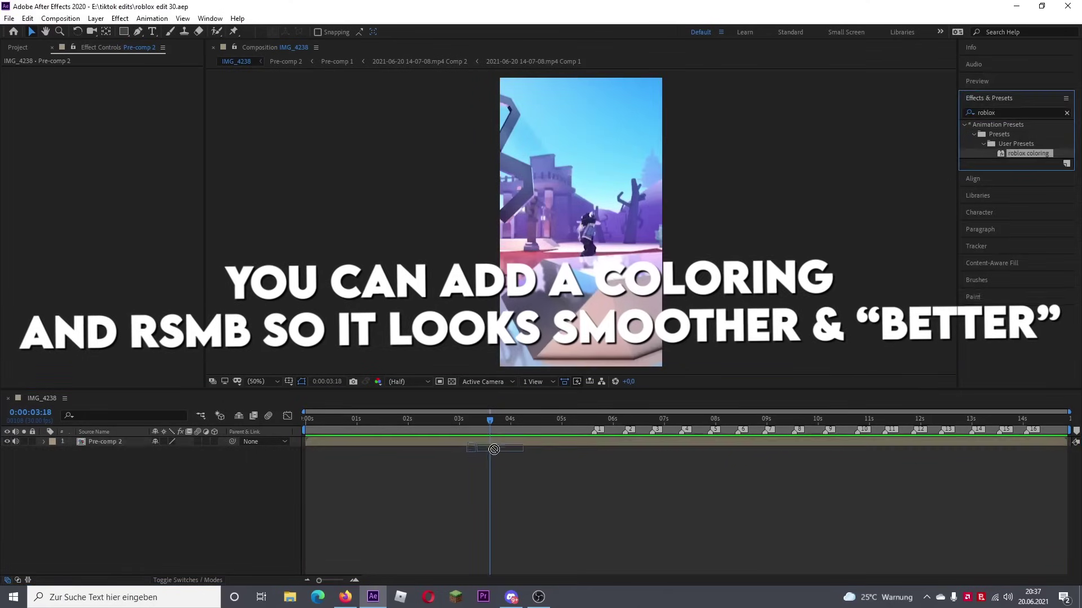
Step: Apply the roblox coloring preset to Pre-comp 2, choose a different look in Magic Bullet Looks and preview it
{"action": "left_click_drag", "start_coordinate": [494, 449], "coordinate": [494, 445]}
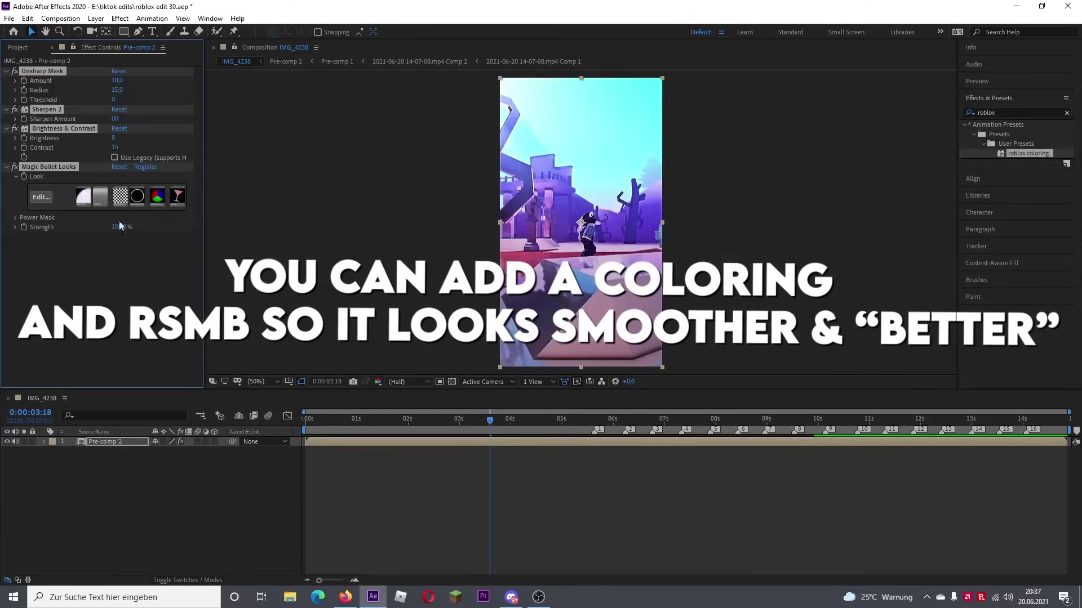
{"action": "left_click", "coordinate": [42, 198]}
{"action": "left_click", "coordinate": [23, 476]}
{"action": "left_click", "coordinate": [53, 148]}
{"action": "left_click", "coordinate": [1036, 576]}
{"action": "key", "text": "space"}
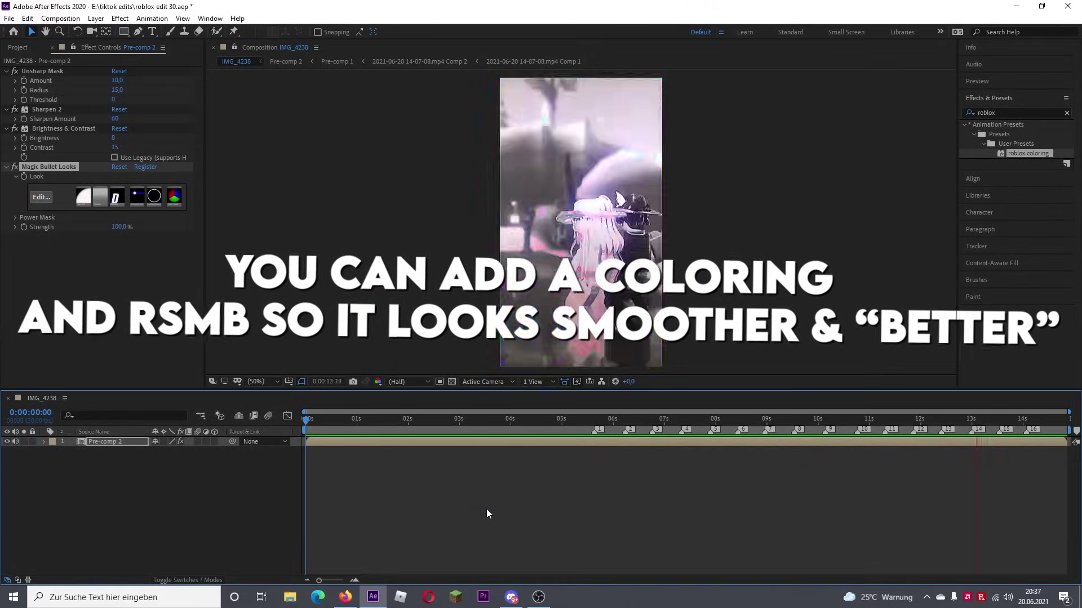
Step: Add an adjustment layer above Pre-comp 2 and apply RSMB with Blur Amount 1 and Motion Sensitivity 100
{"action": "right_click", "coordinate": [296, 444]}
{"action": "mouse_move", "coordinate": [313, 449]}
{"action": "left_click", "coordinate": [479, 544]}
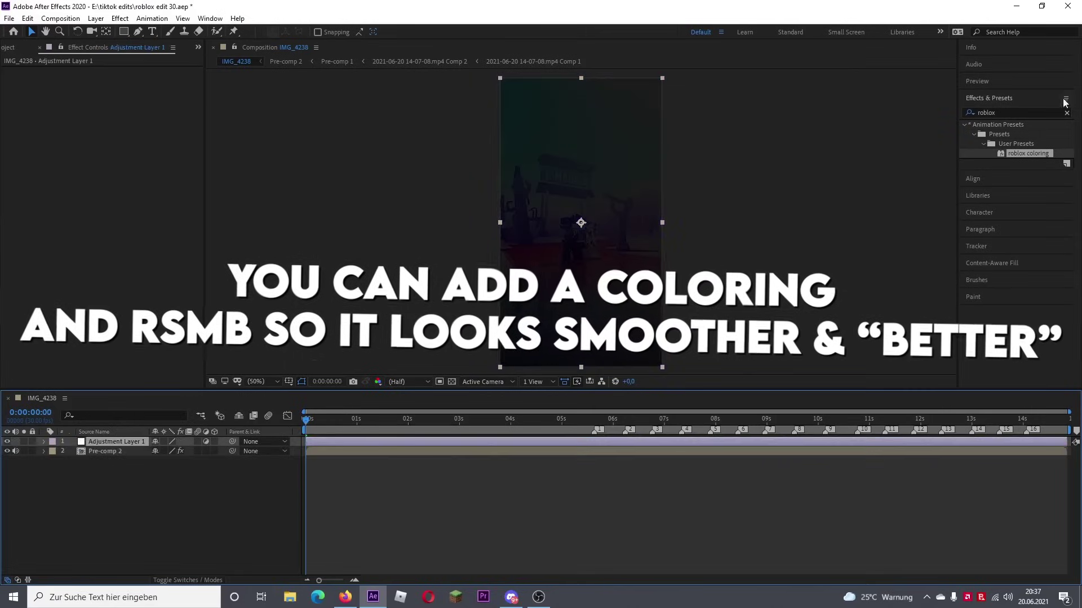
{"action": "left_click_drag", "start_coordinate": [998, 186], "coordinate": [123, 161]}
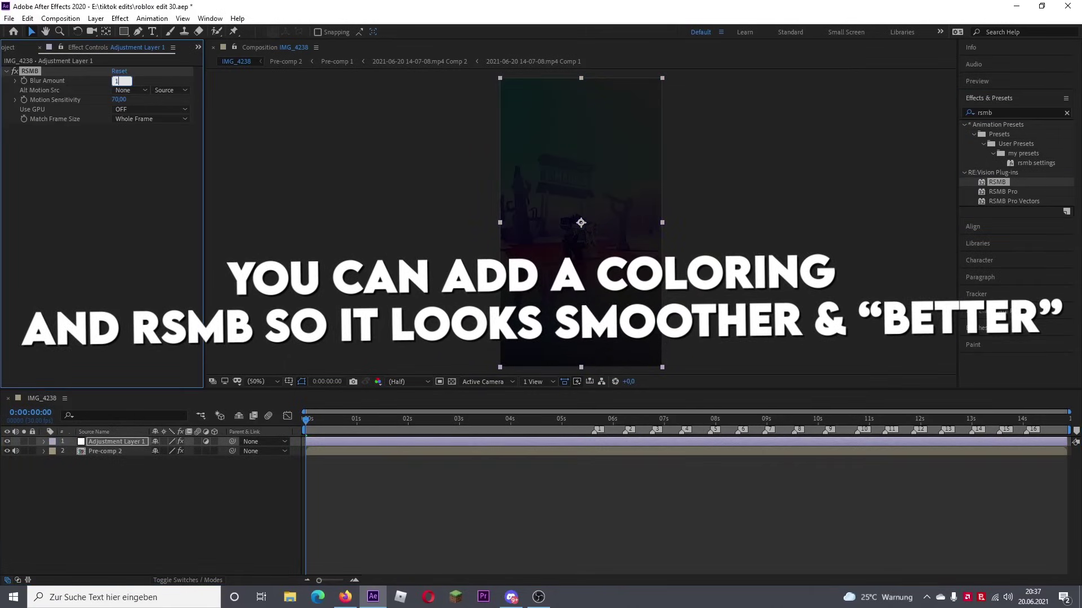
{"action": "left_click", "coordinate": [347, 444]}
{"action": "key", "text": "space"}
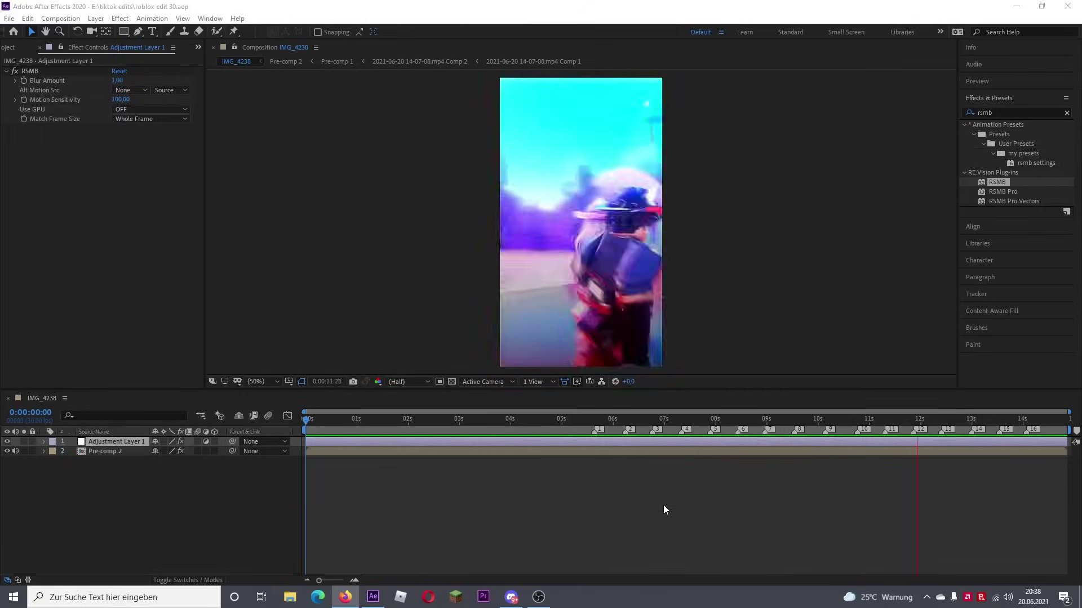
Step: Select the adjustment layer together with Pre-comp 2 and open the options for pre-composing them
{"action": "left_click", "coordinate": [322, 451]}
{"action": "right_click", "coordinate": [321, 450]}
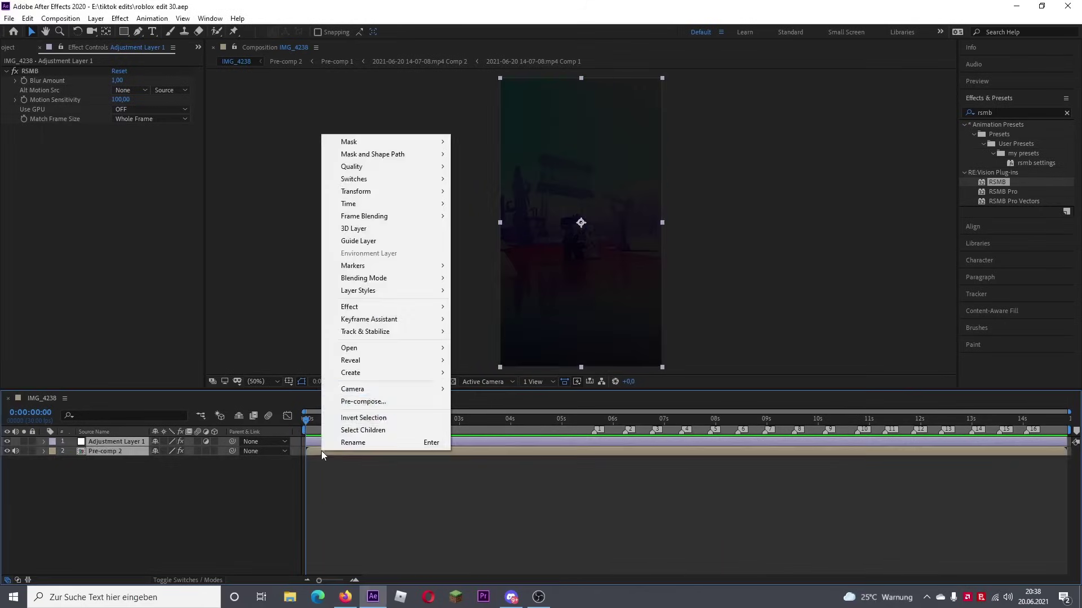